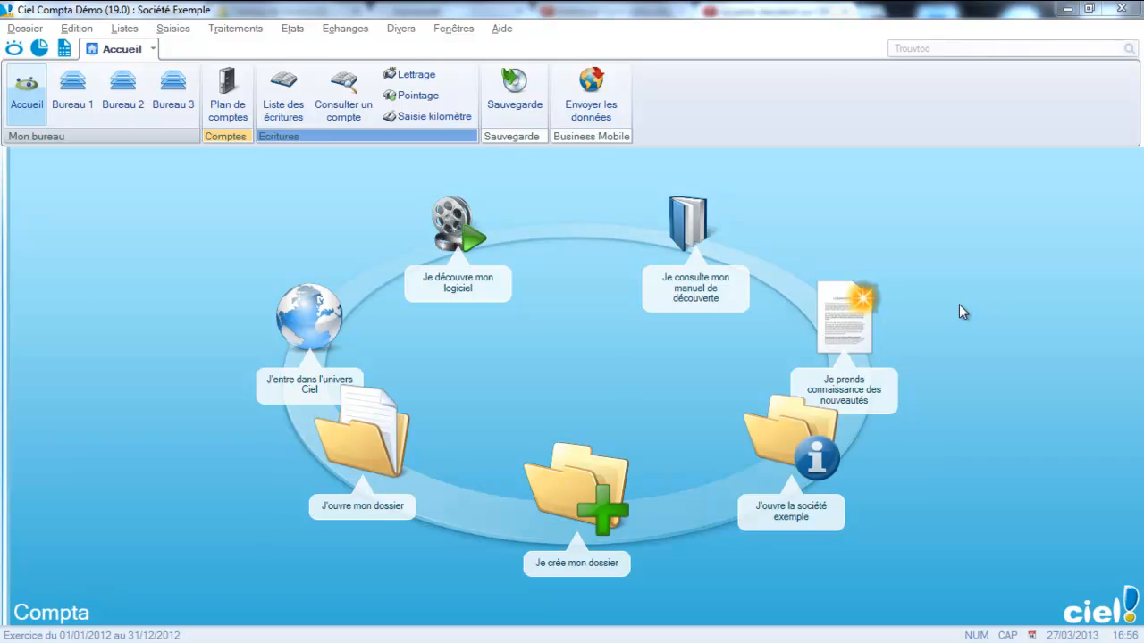
# Open the Saisie kilomètre entry form and set the general label to "ACHAT MARS 2013", keeping the HA journal.
pyautogui.click(177, 29)
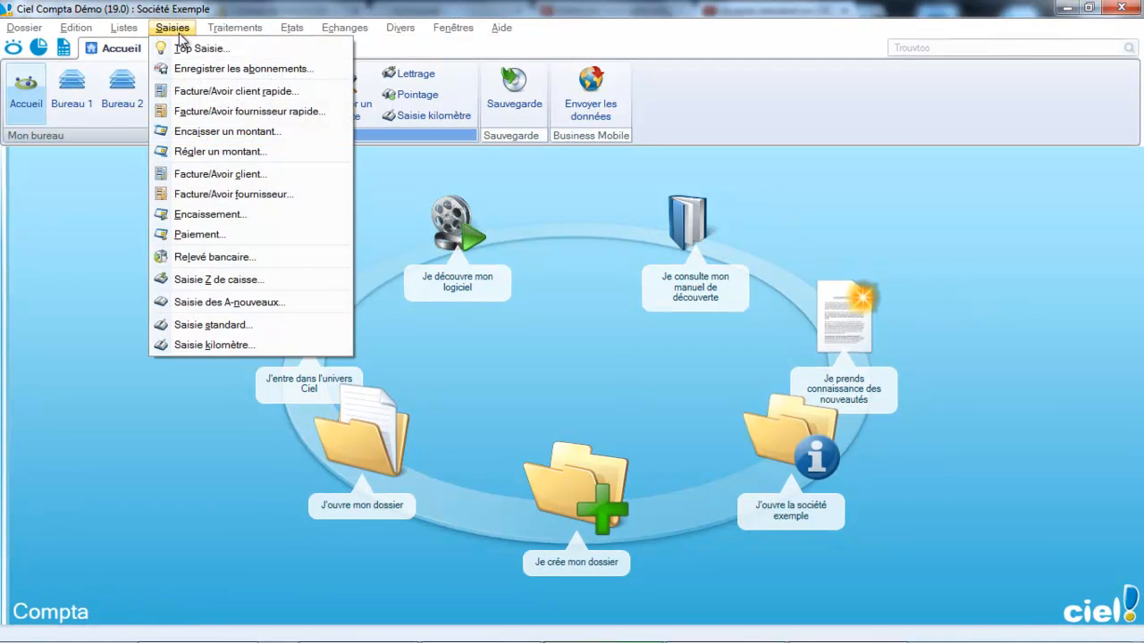
pyautogui.click(195, 347)
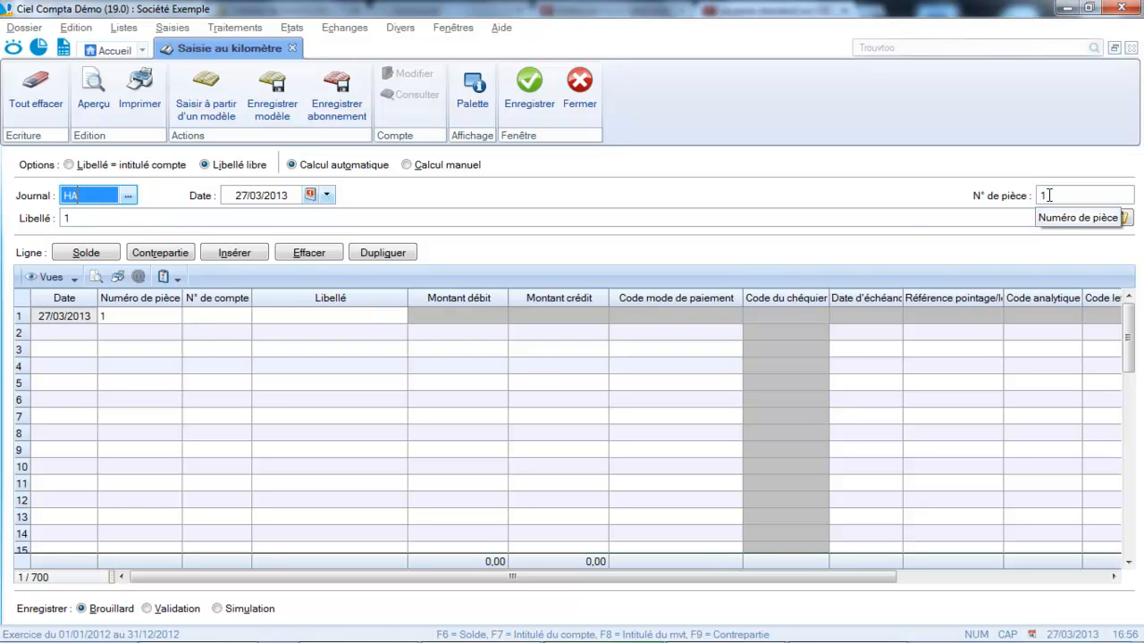
pyautogui.click(363, 221)
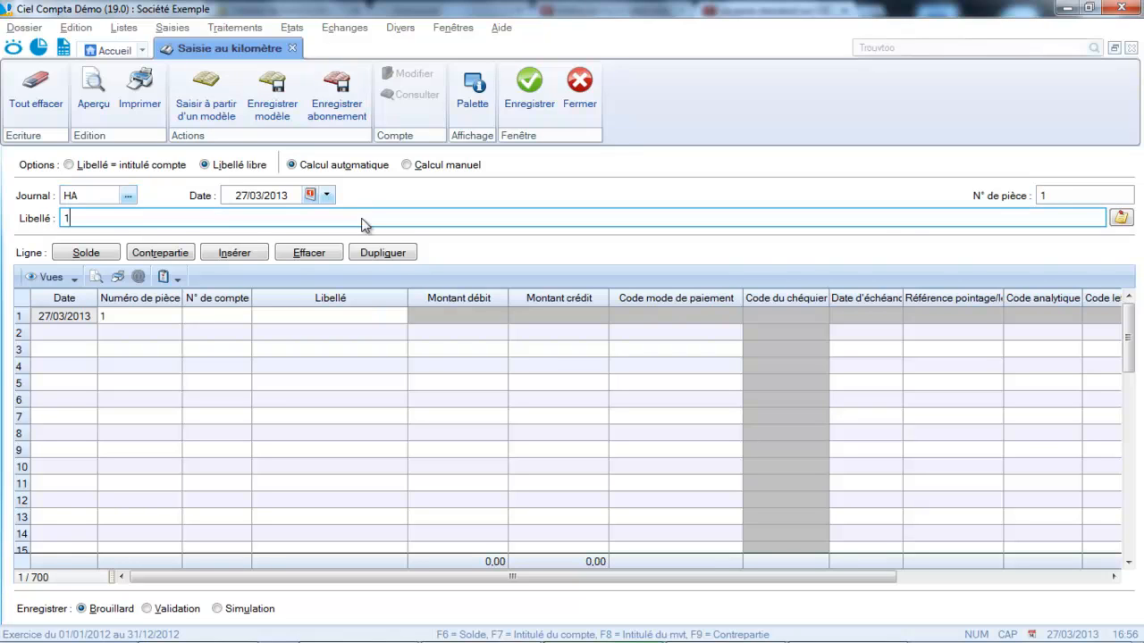
pyautogui.press('BackSpace')
pyautogui.write('ACHAT MAR')
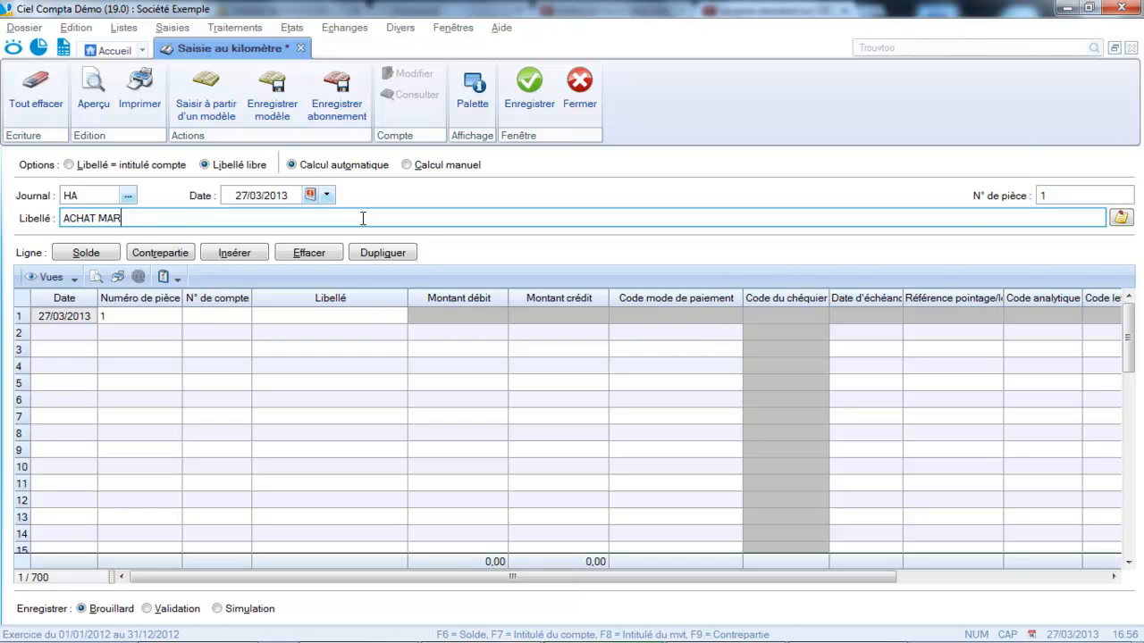
pyautogui.write('S 2013')
pyautogui.press('Return')
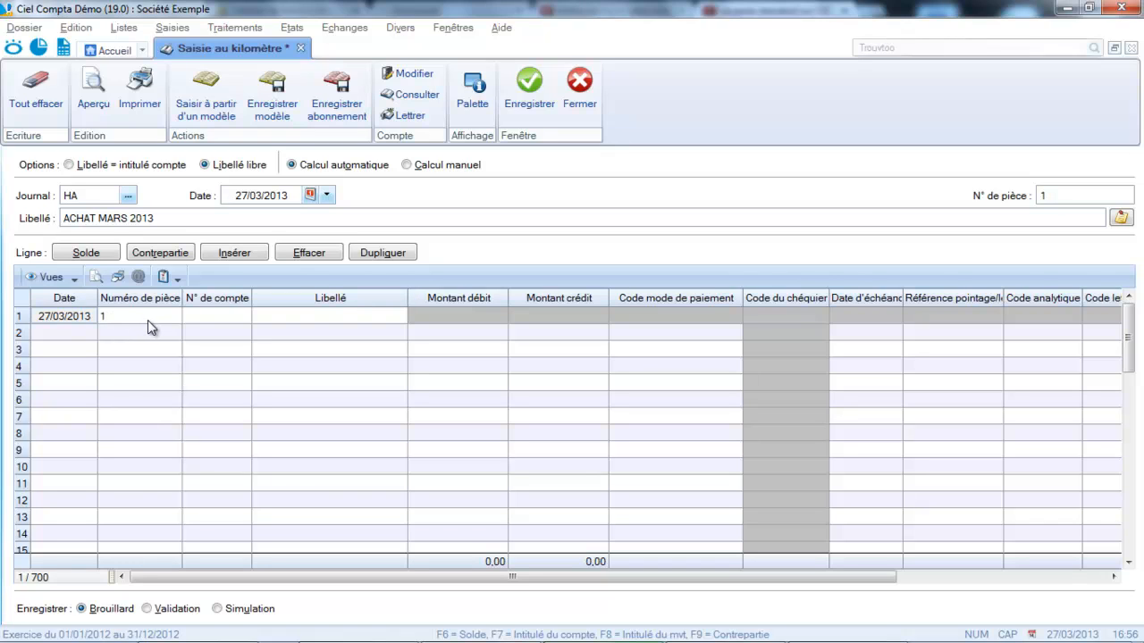
# Assign supplier account 401100 (Ets Moreau) to the first entry line.
pyautogui.click(202, 322)
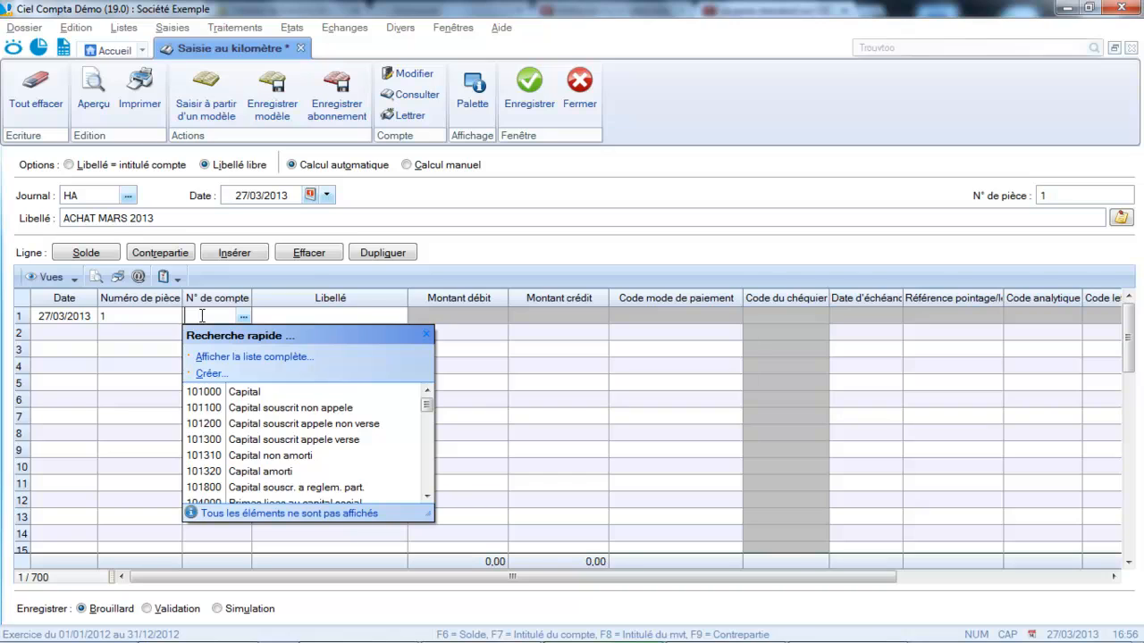
pyautogui.write('401000')
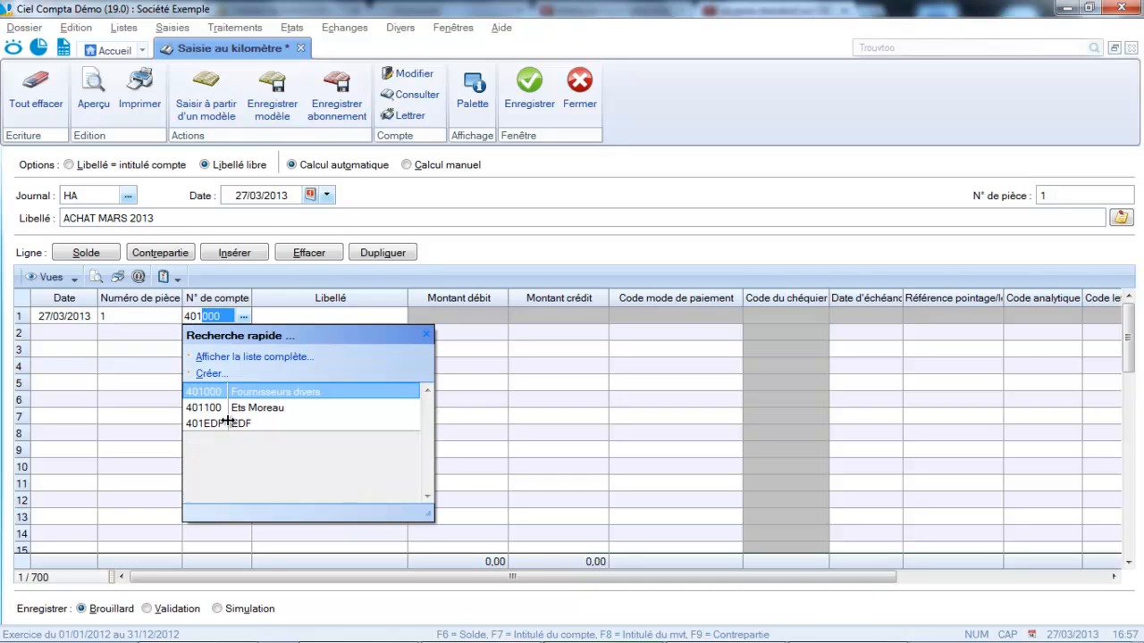
pyautogui.click(220, 408)
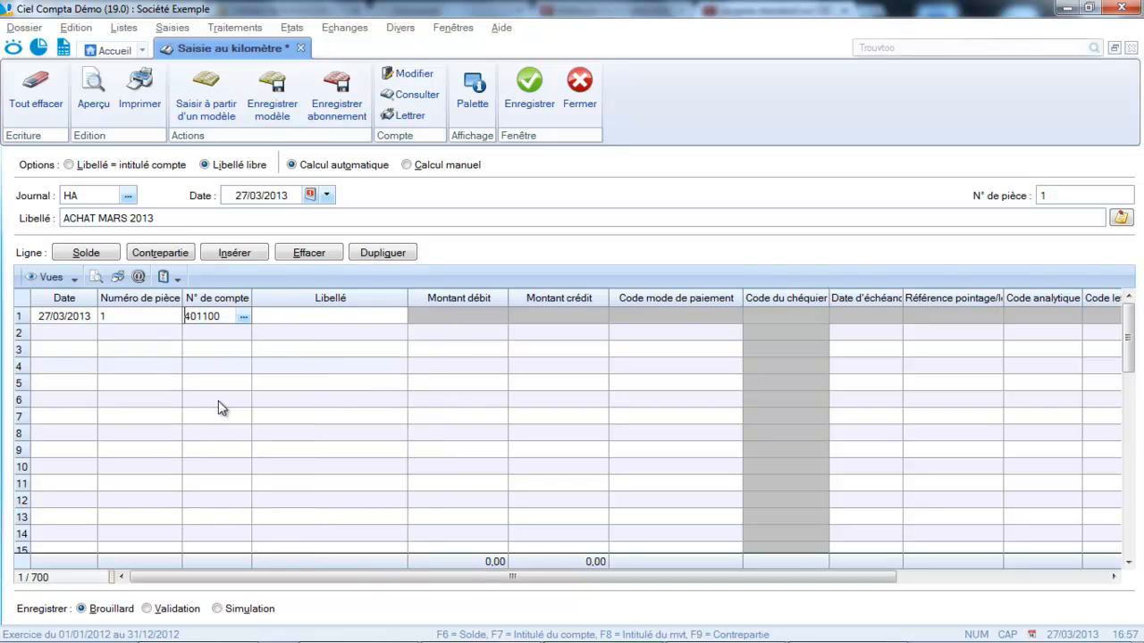
# Replace the first line's label with "Facture fournisseur MOREAU".
pyautogui.click(297, 318)
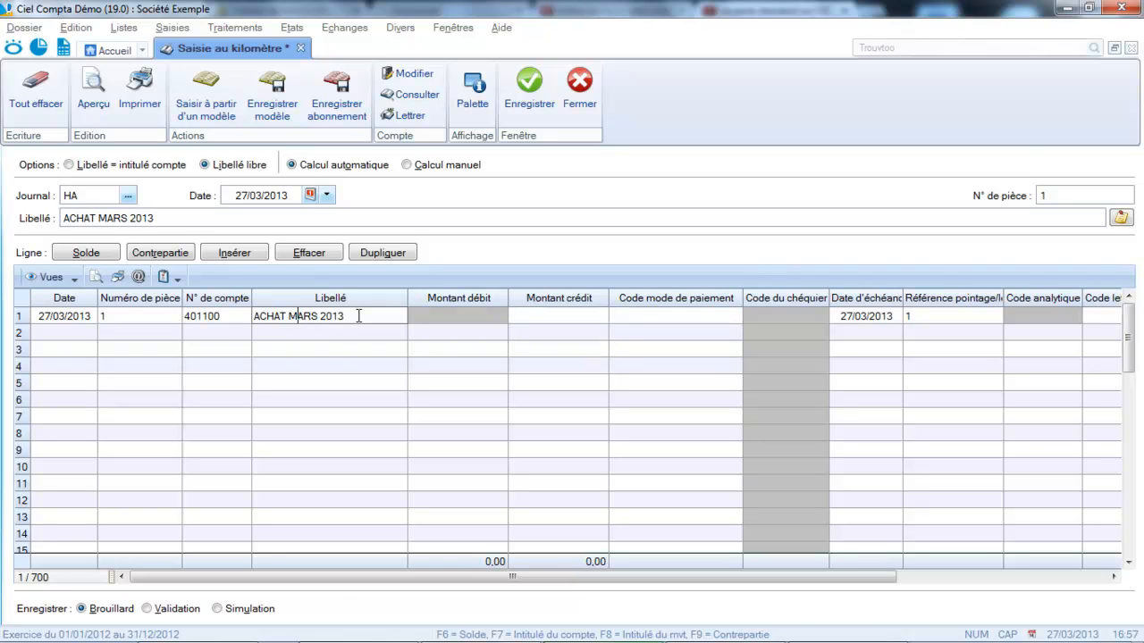
pyautogui.moveTo(358, 315); pyautogui.dragTo(223, 325)
pyautogui.press('BackSpace')
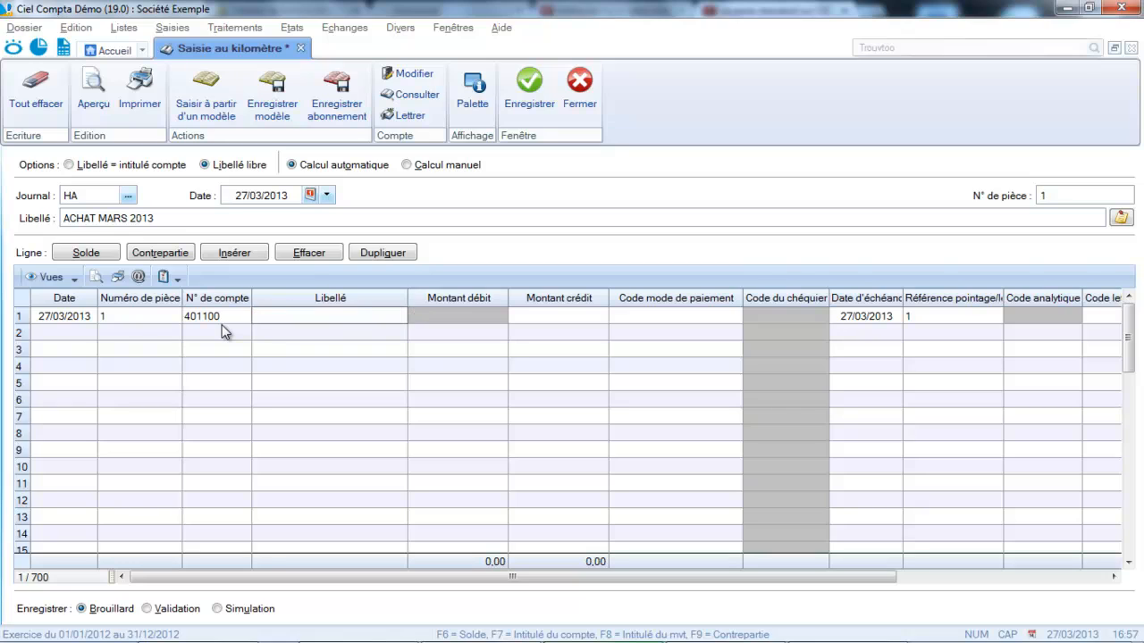
pyautogui.press('capslock')
pyautogui.write('Facture fournisseur')
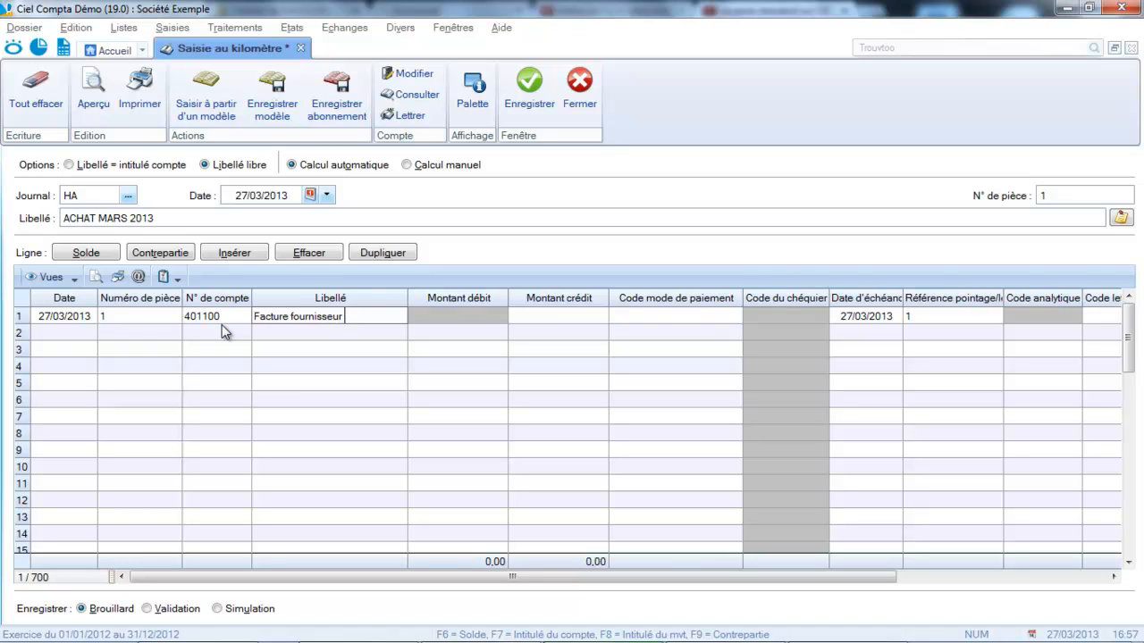
pyautogui.press('capslock')
pyautogui.write('MOREAU')
pyautogui.press('Tab')
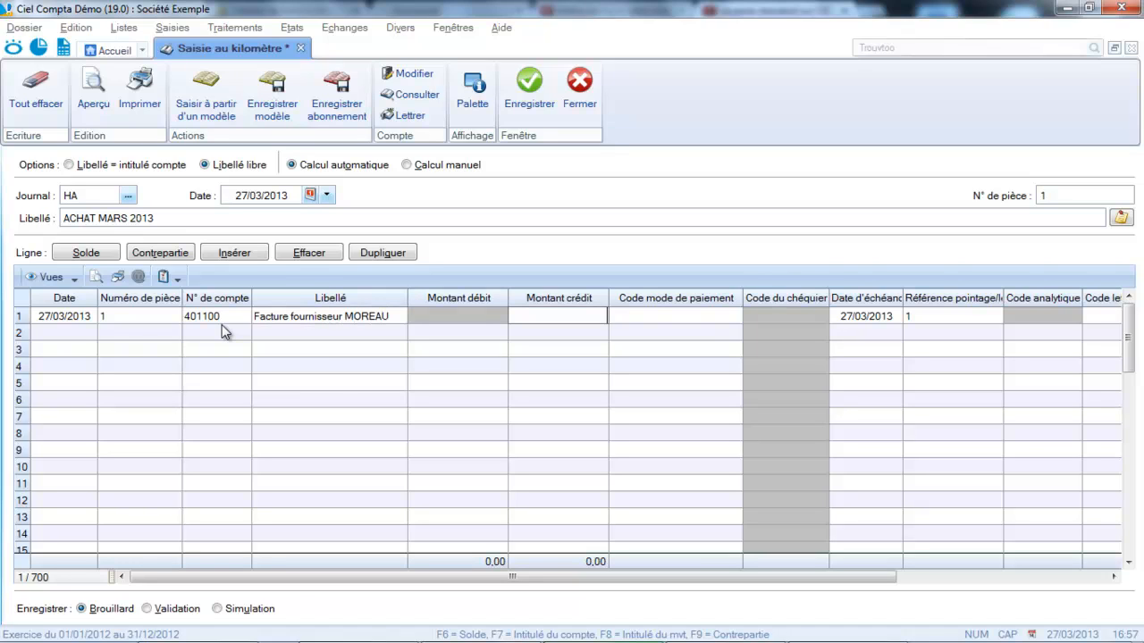
# Enter a credit amount of 11,60 on the first line.
pyautogui.write('11,60')
pyautogui.press('Tab')
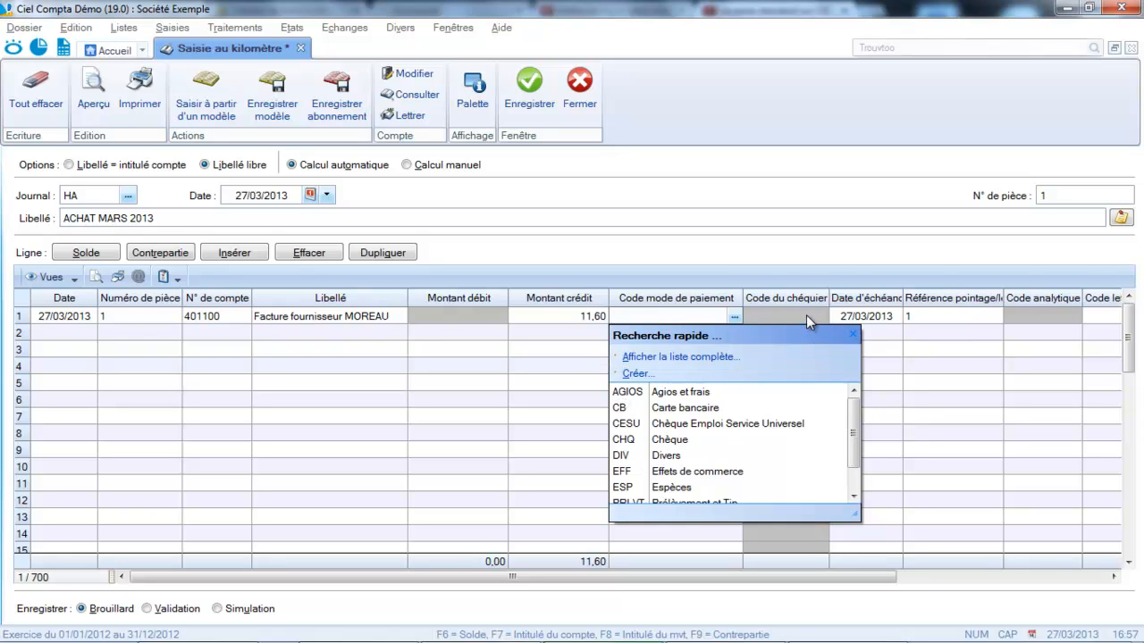
# Leave the first line's payment mode empty and set its due date to 27/04/2013.
pyautogui.click(860, 315)
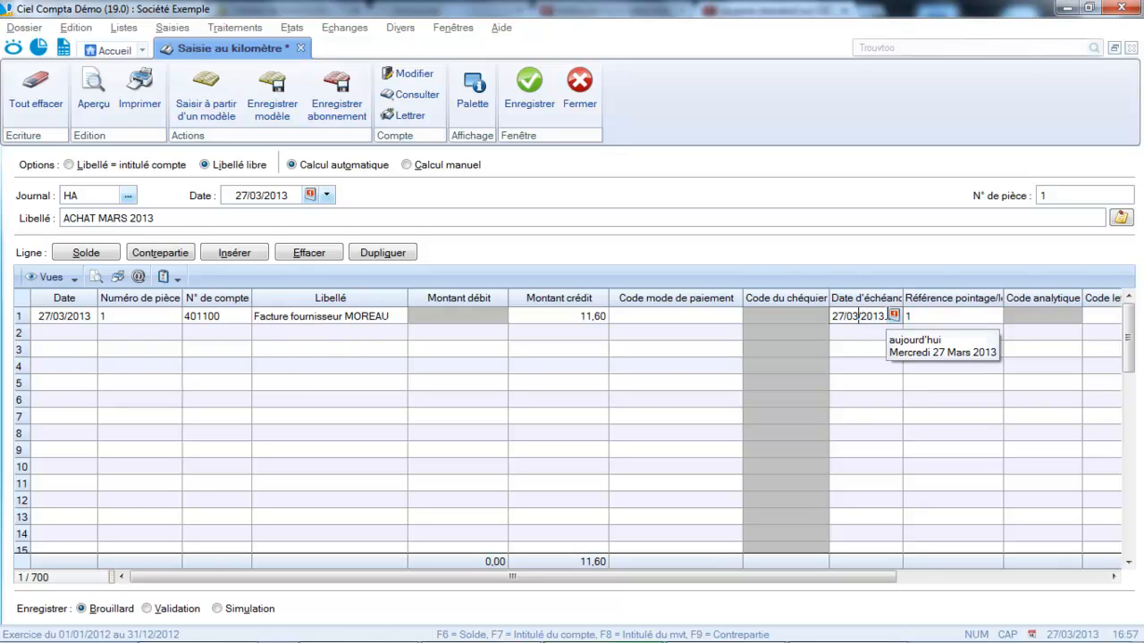
pyautogui.click(894, 314)
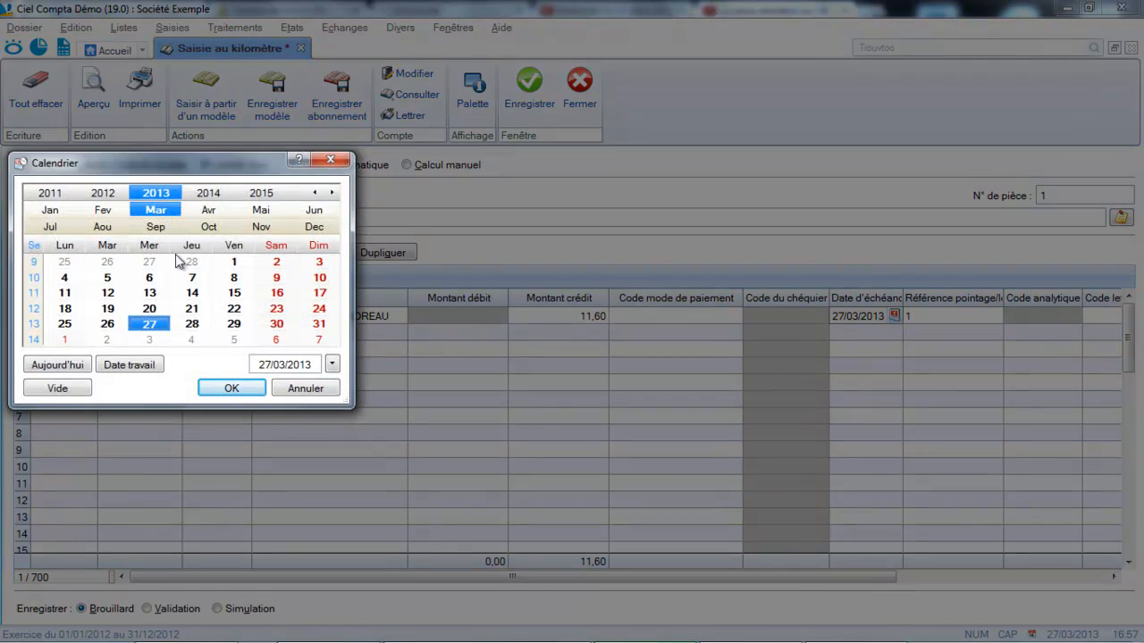
pyautogui.click(210, 211)
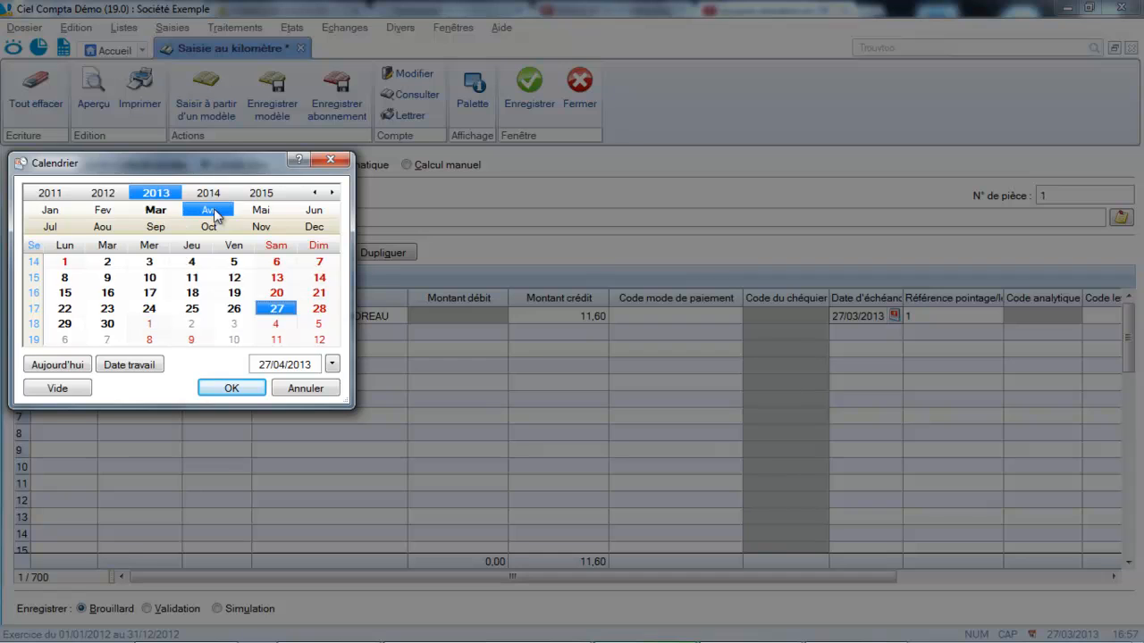
pyautogui.click(240, 394)
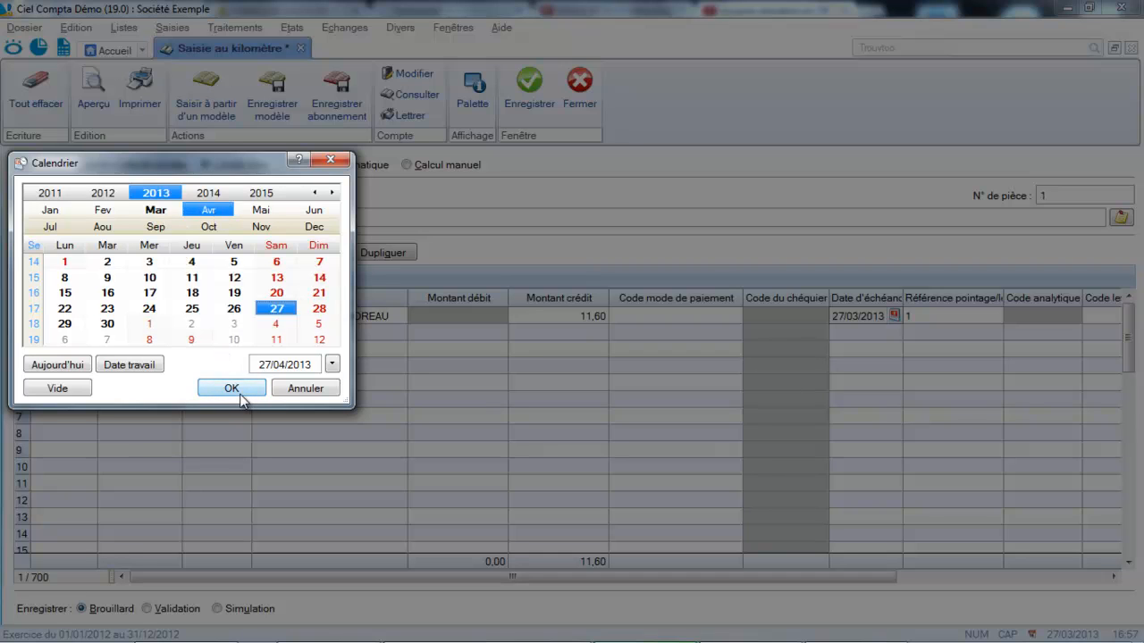
pyautogui.press('Tab')
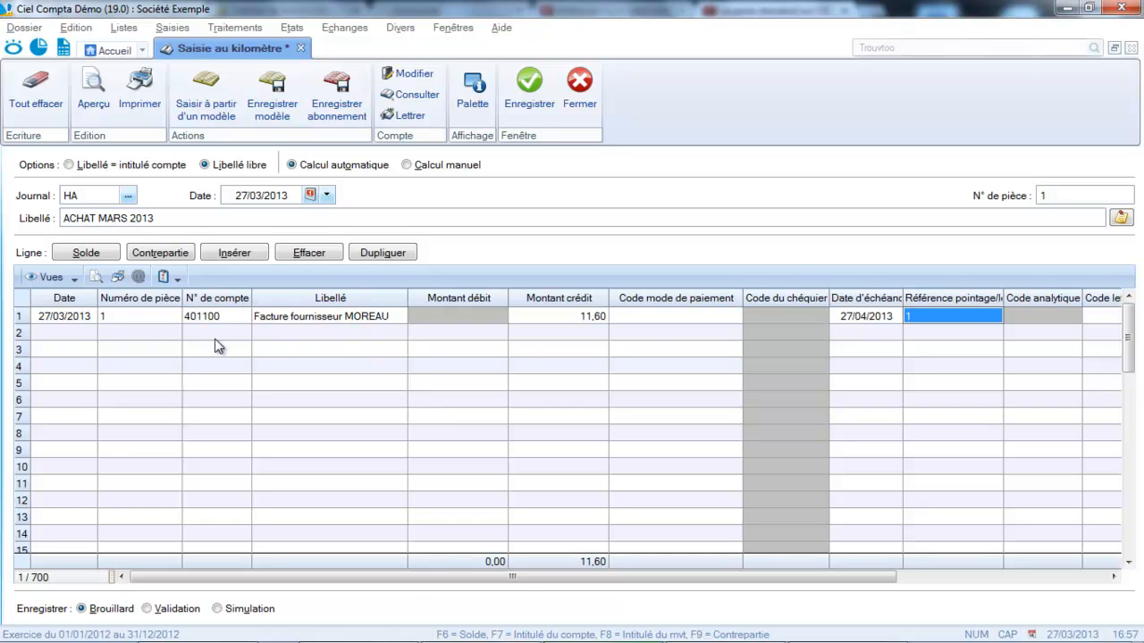
# Add a second line on VAT account 445664 and accept its proposed label and debit amount.
pyautogui.click(166, 335)
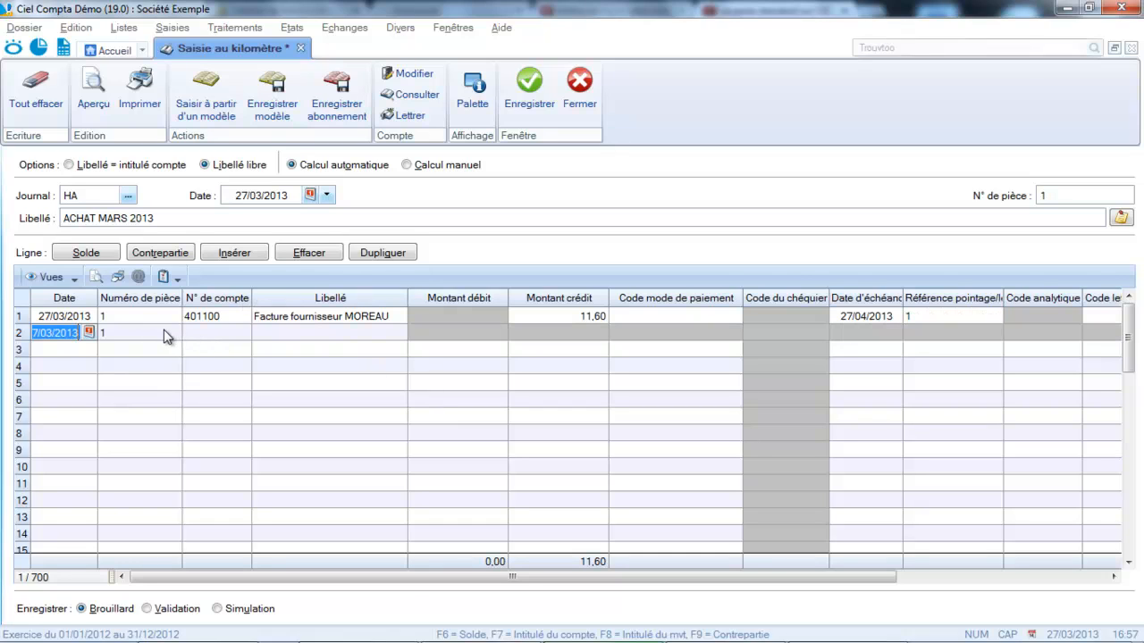
pyautogui.press('Tab')
pyautogui.write('44')
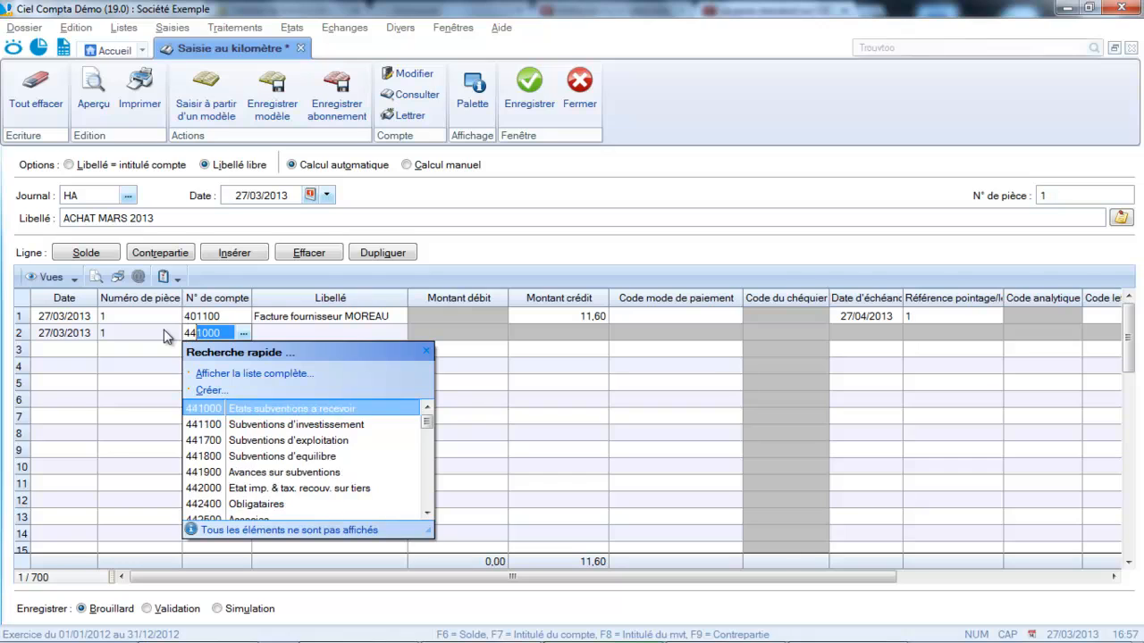
pyautogui.write('5664')
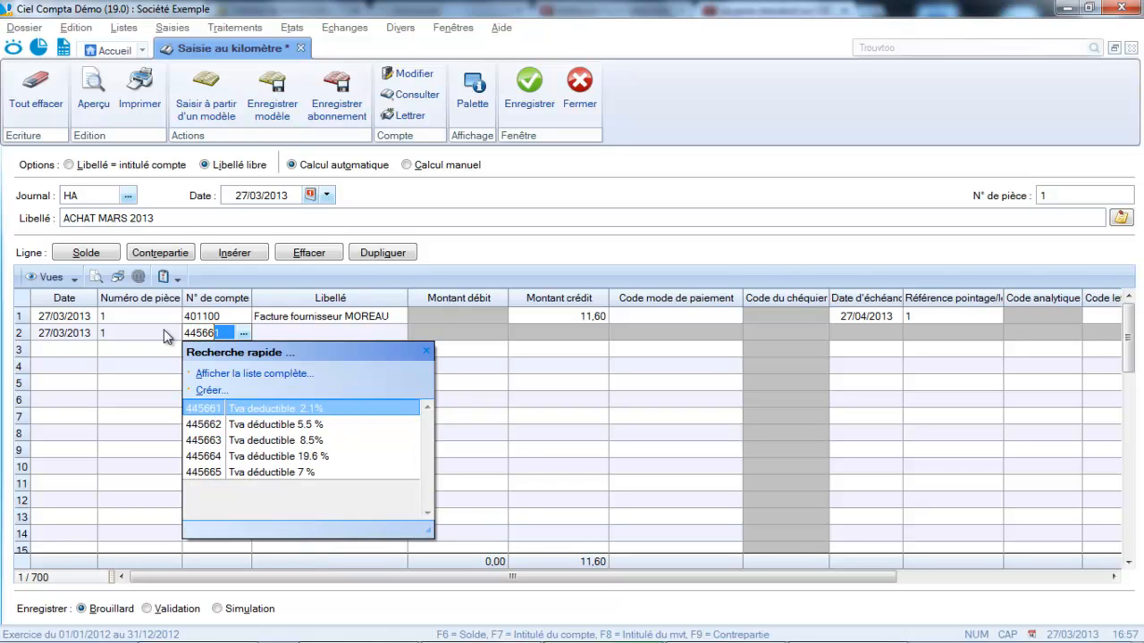
pyautogui.press('Return')
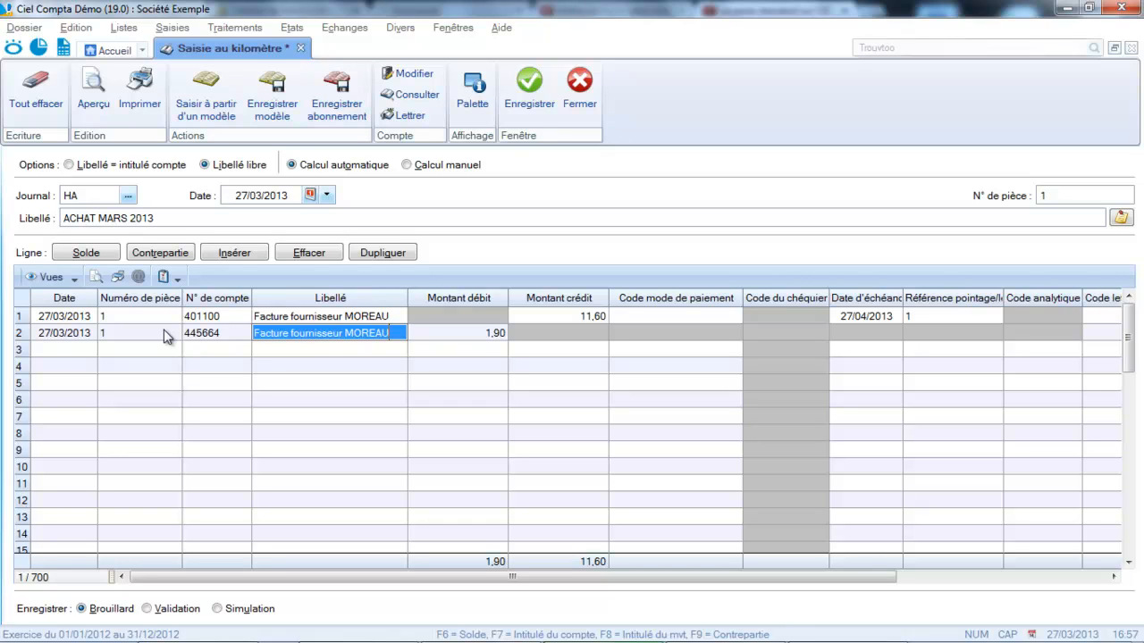
pyautogui.press('Return')
pyautogui.press('Return')
pyautogui.press('Return')
pyautogui.press('Return')
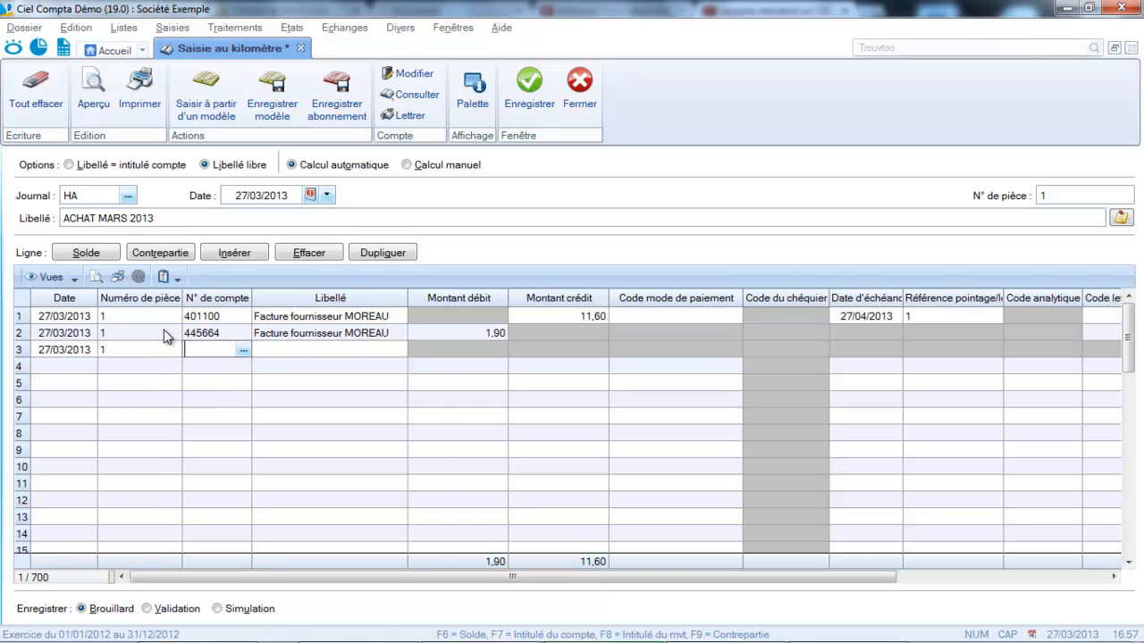
# Add a third line on account 607000 (Achats de marchandises) and balance the entry with the Solde function.
pyautogui.write('607000')
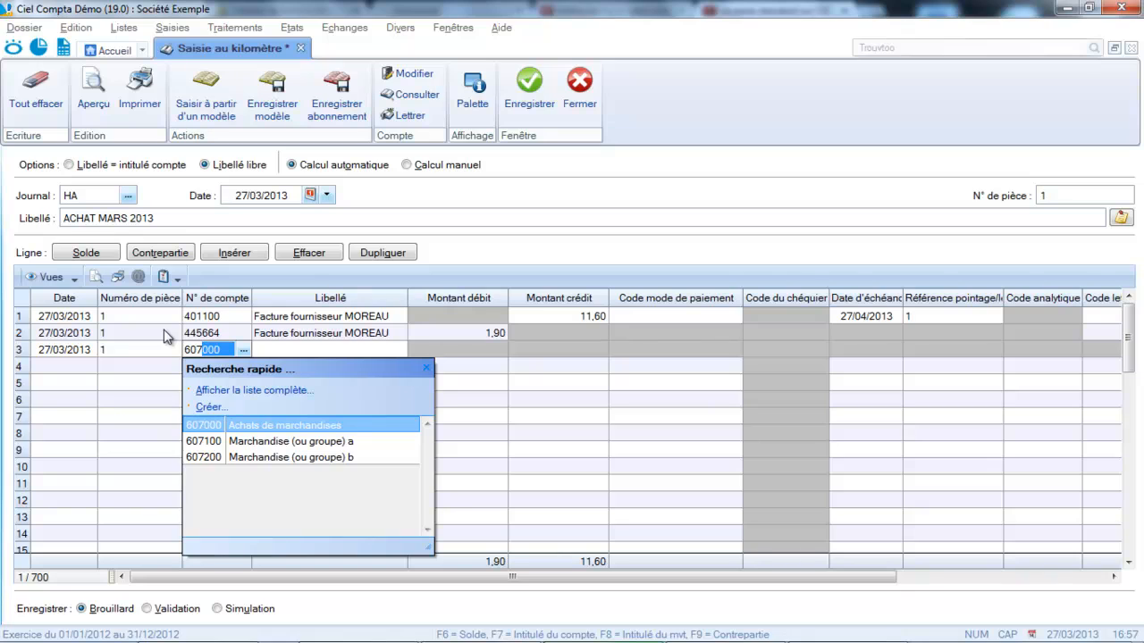
pyautogui.click(260, 426)
pyautogui.press('Return')
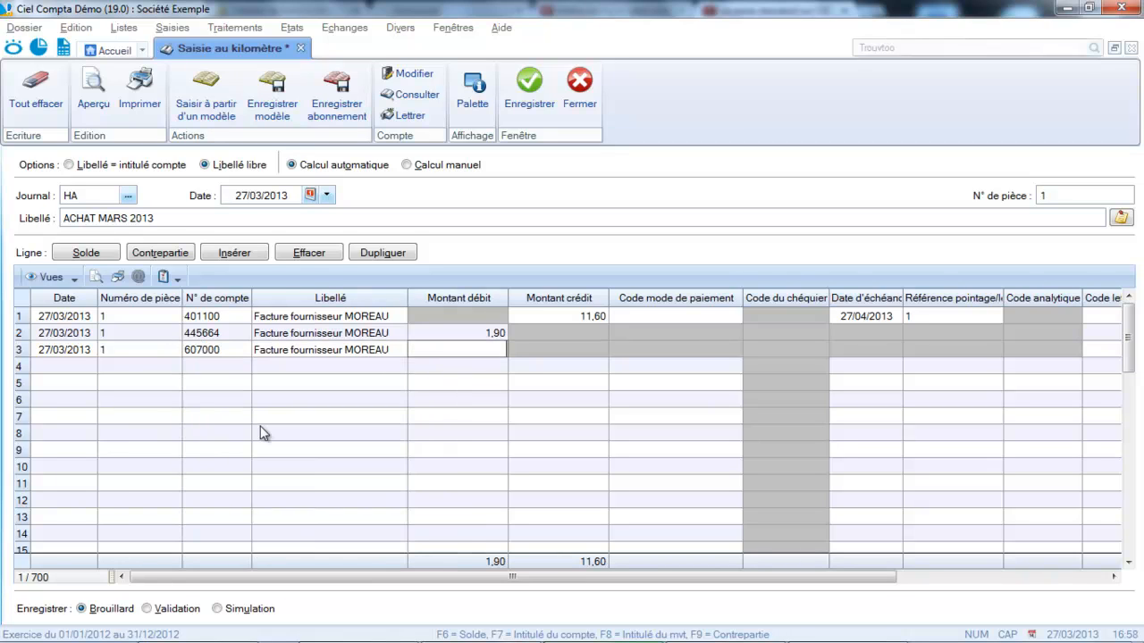
pyautogui.click(101, 253)
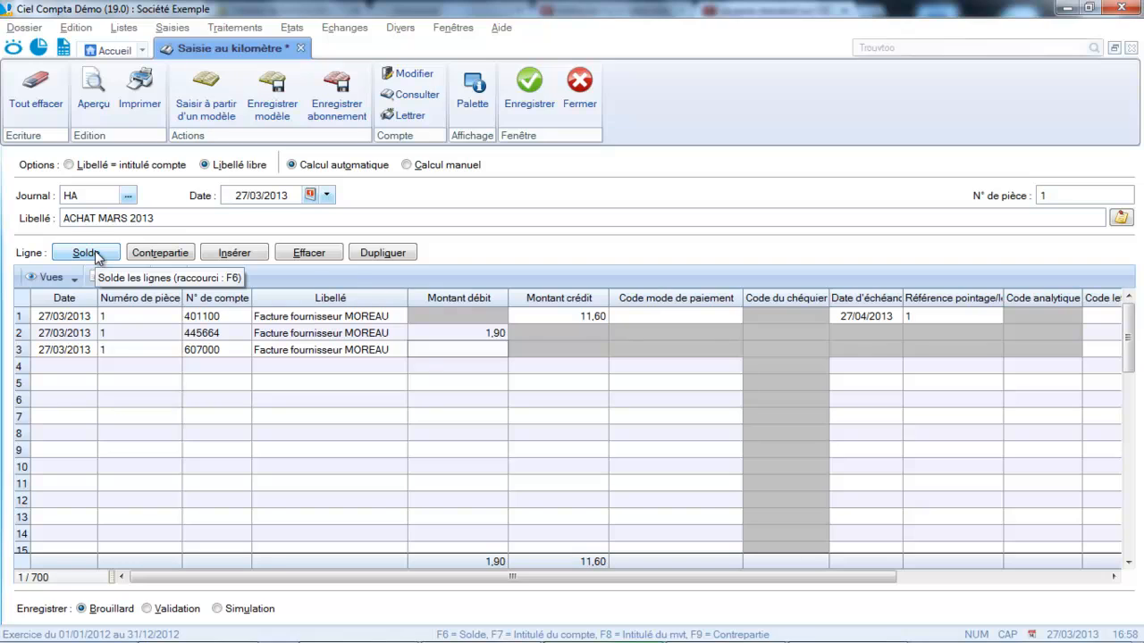
pyautogui.click(97, 257)
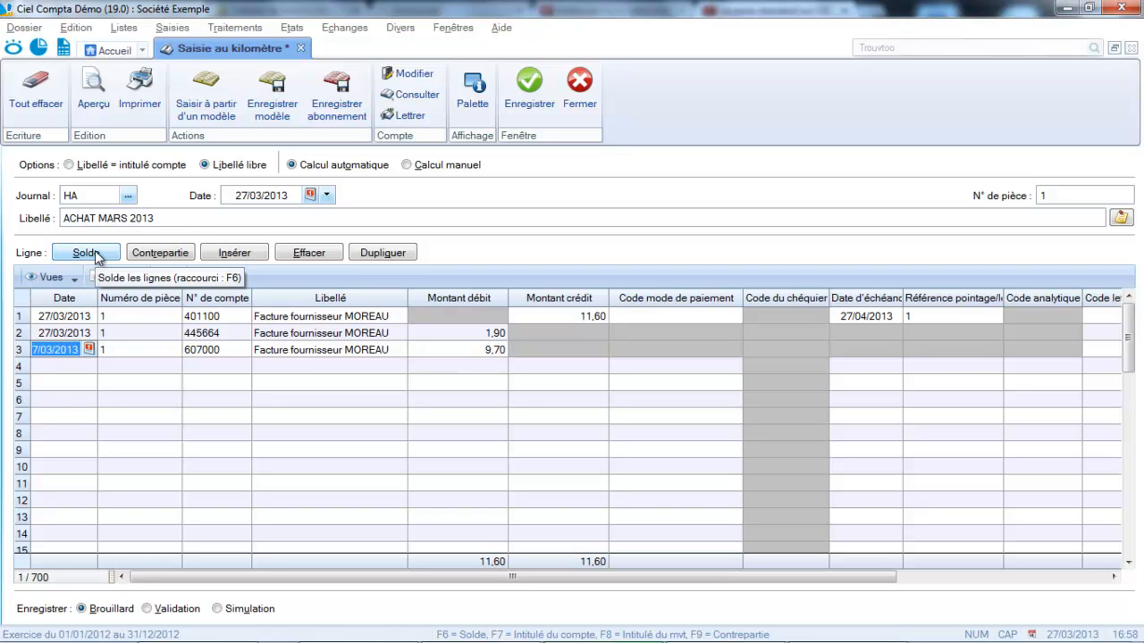
pyautogui.press('Tab')
pyautogui.press('Tab')
pyautogui.press('Tab')
pyautogui.press('Tab')
pyautogui.press('Tab')
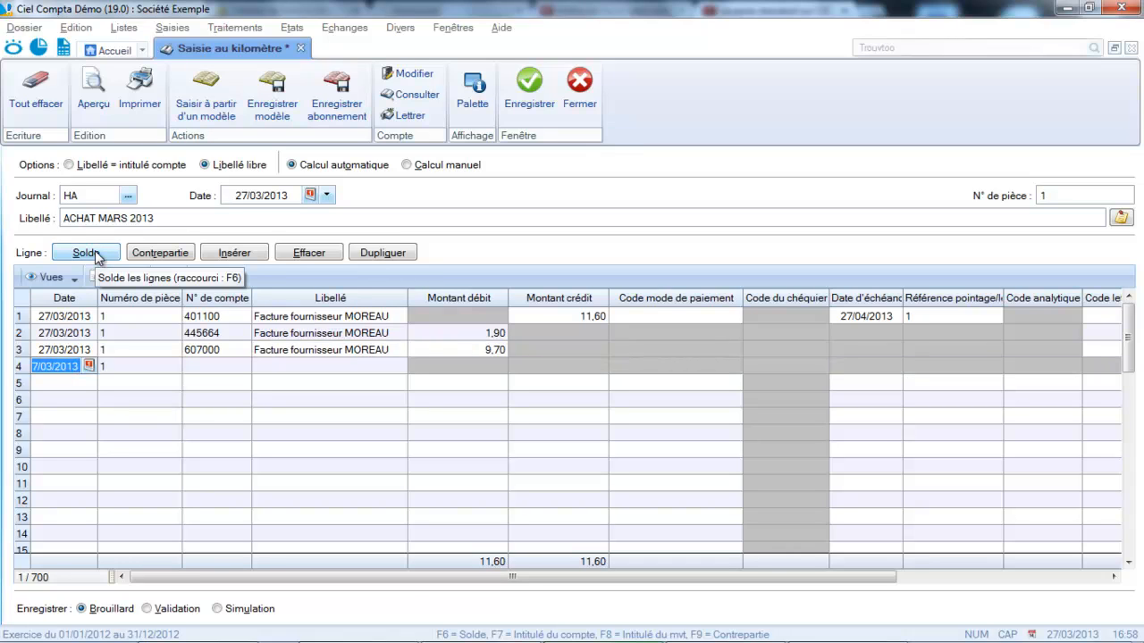
# Give the fourth line document number 2 and supplier account 401EDF, accepting the proposed label.
pyautogui.click(152, 361)
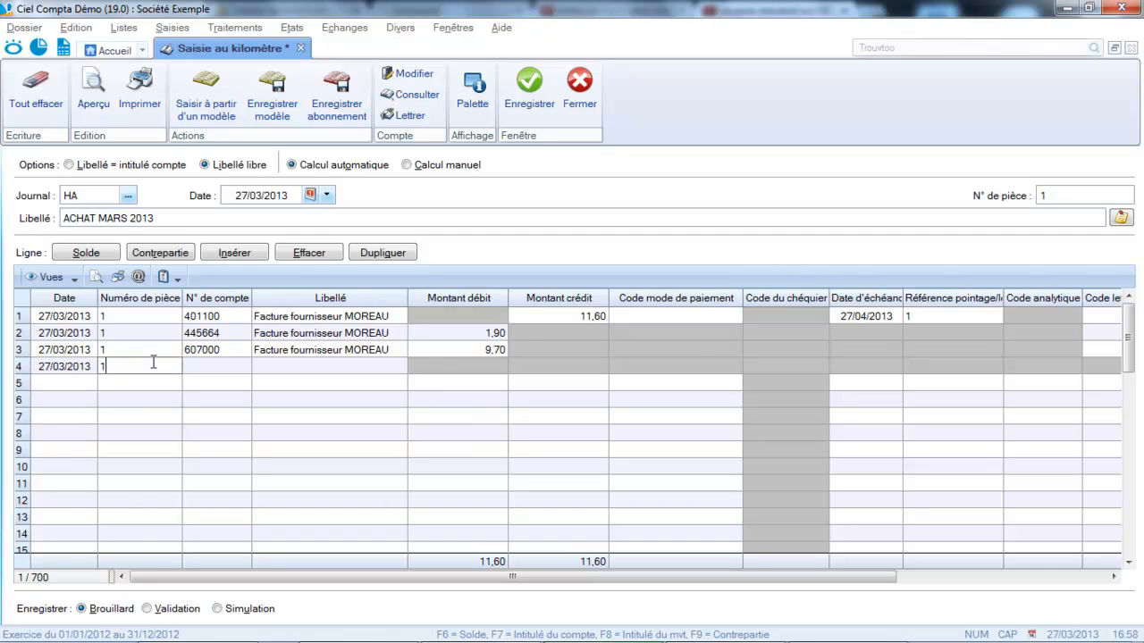
pyautogui.moveTo(154, 362); pyautogui.dragTo(59, 356)
pyautogui.write('2')
pyautogui.press('Tab')
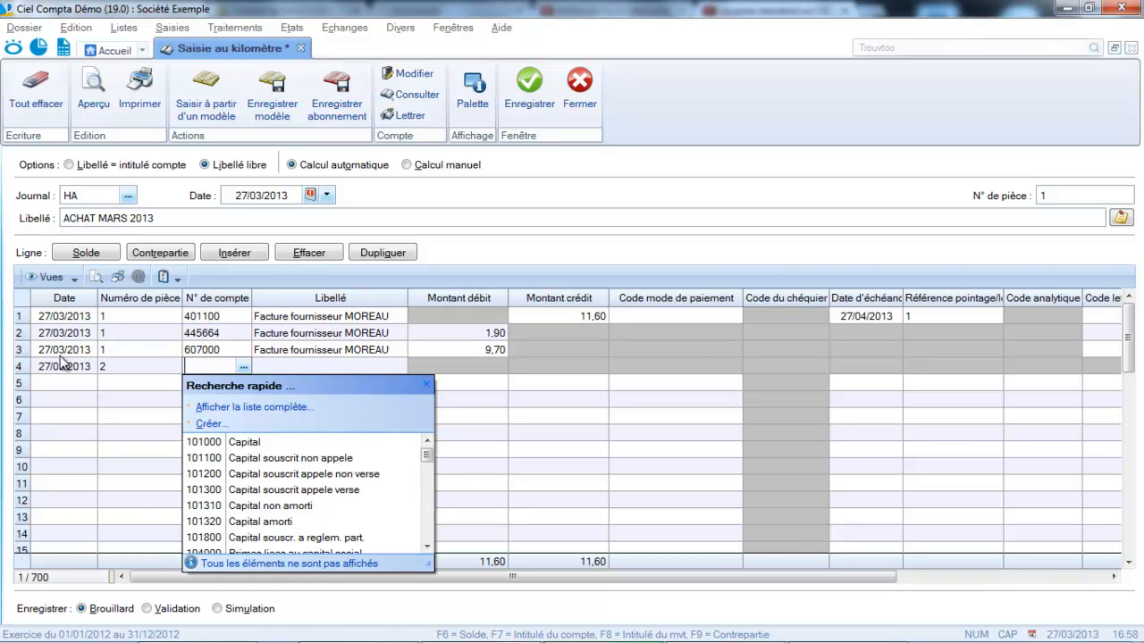
pyautogui.write('401000')
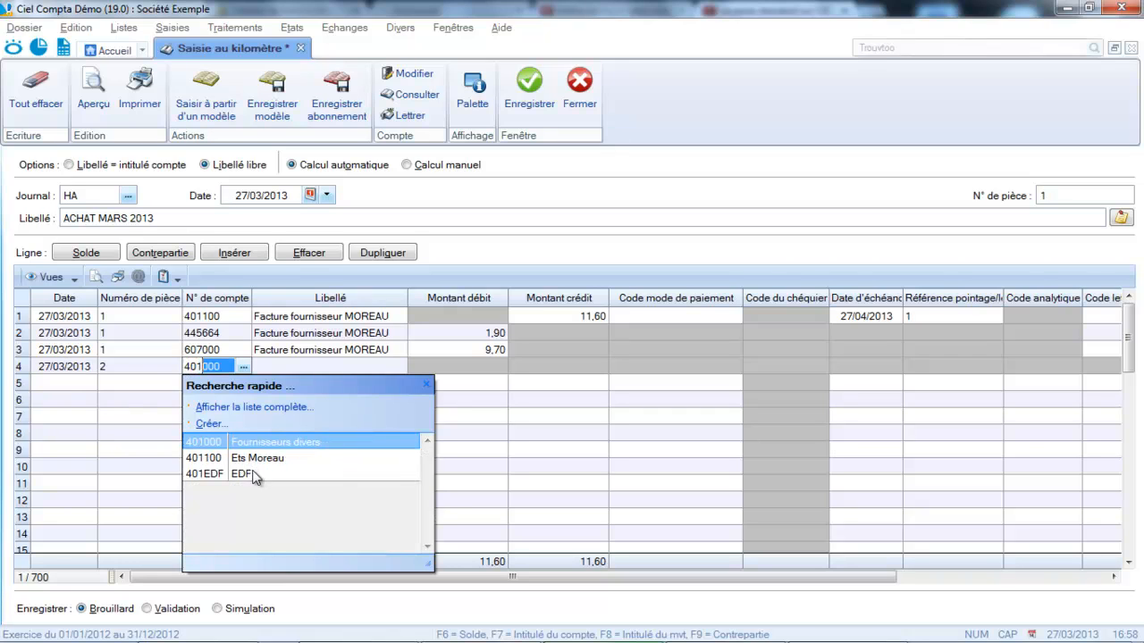
pyautogui.doubleClick(254, 473)
pyautogui.press('Return')
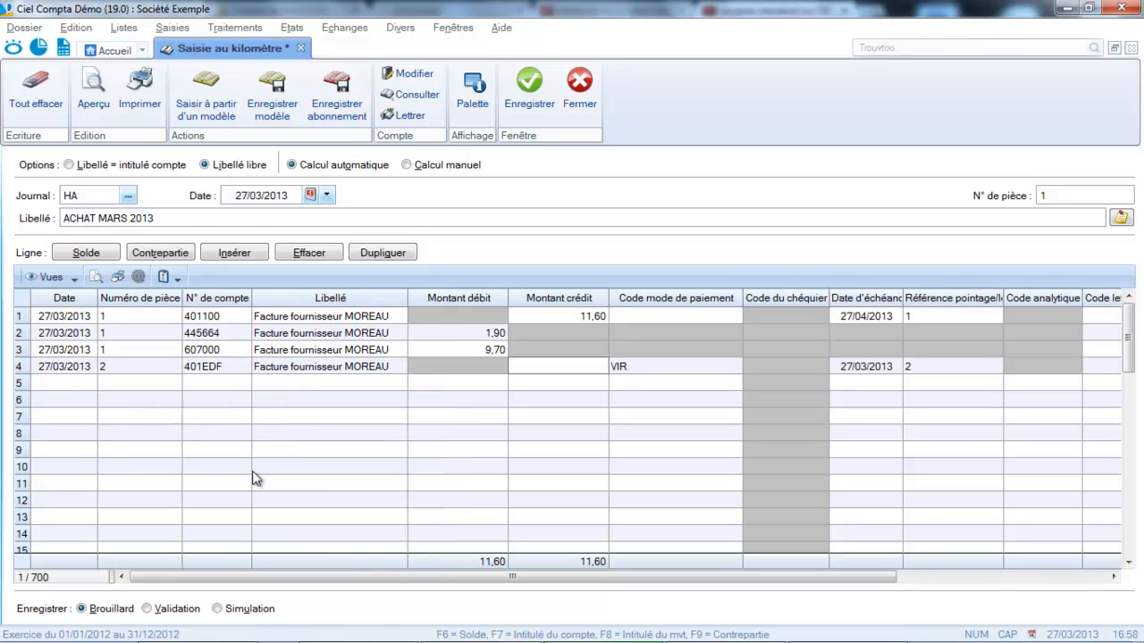
# Enter a credit amount of 35 on the EDF line and keep VIR as its payment mode.
pyautogui.write('35')
pyautogui.press('Return')
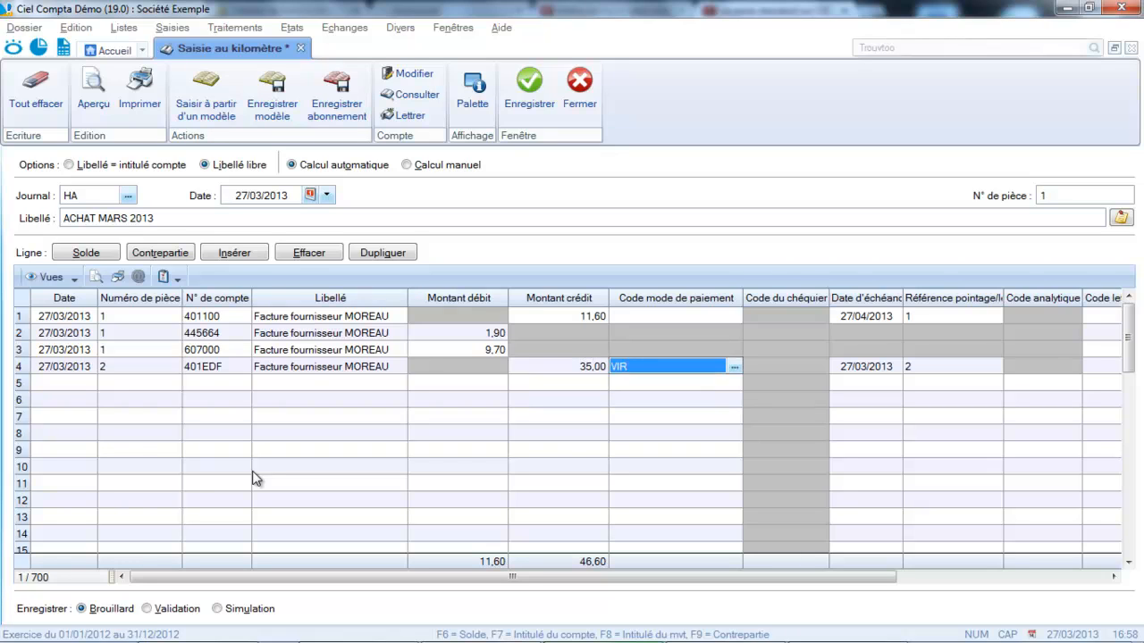
pyautogui.press('Return')
pyautogui.press('Return')
# Add a fifth line on VAT account 445664 (Tva déductible 19.6 %) and accept its proposed label and debit amount.
pyautogui.click(76, 382)
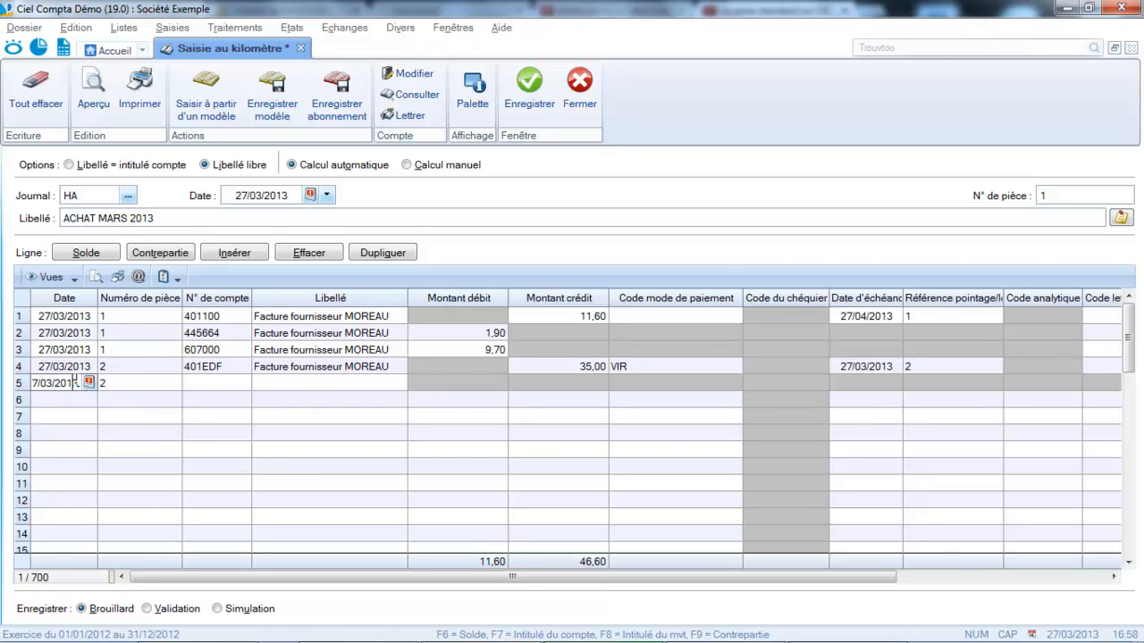
pyautogui.click(216, 384)
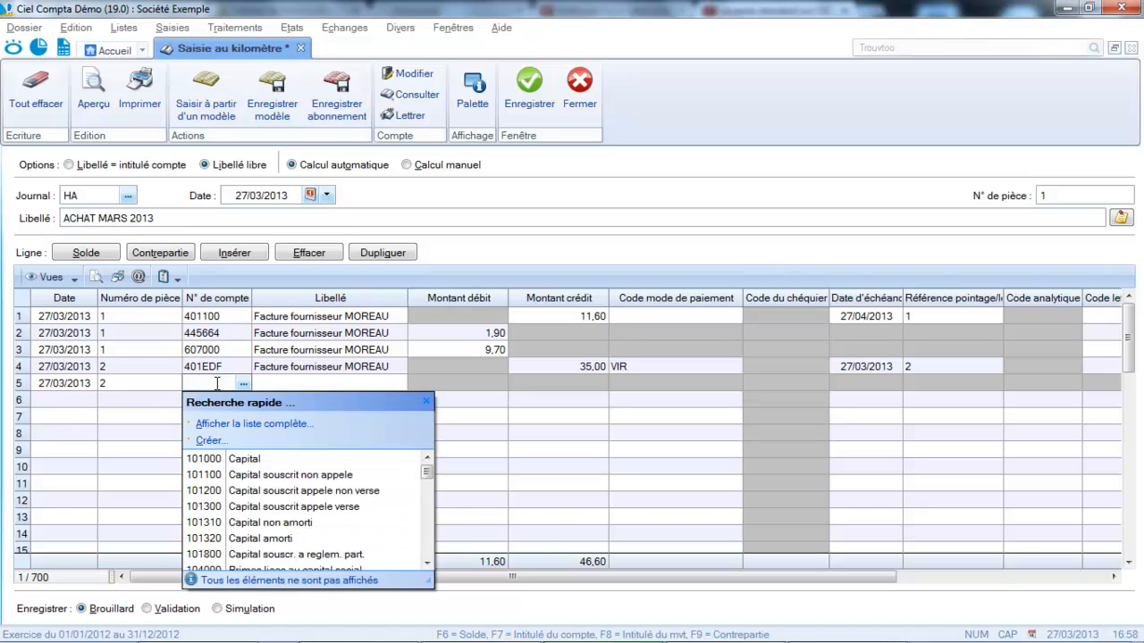
pyautogui.write('445661')
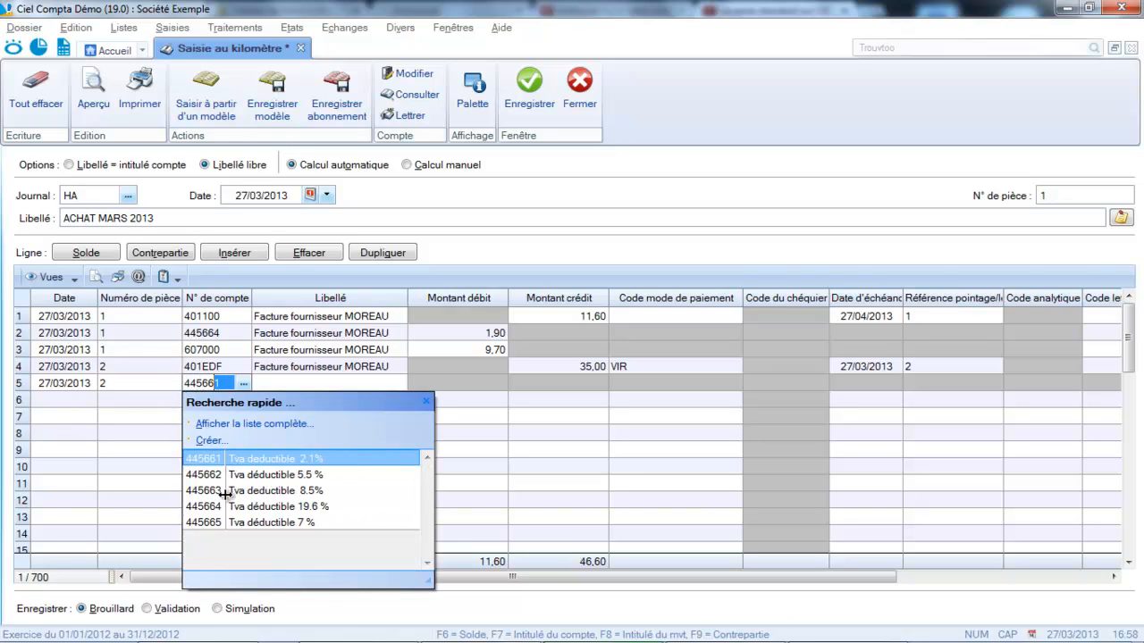
pyautogui.click(214, 507)
pyautogui.click(215, 509)
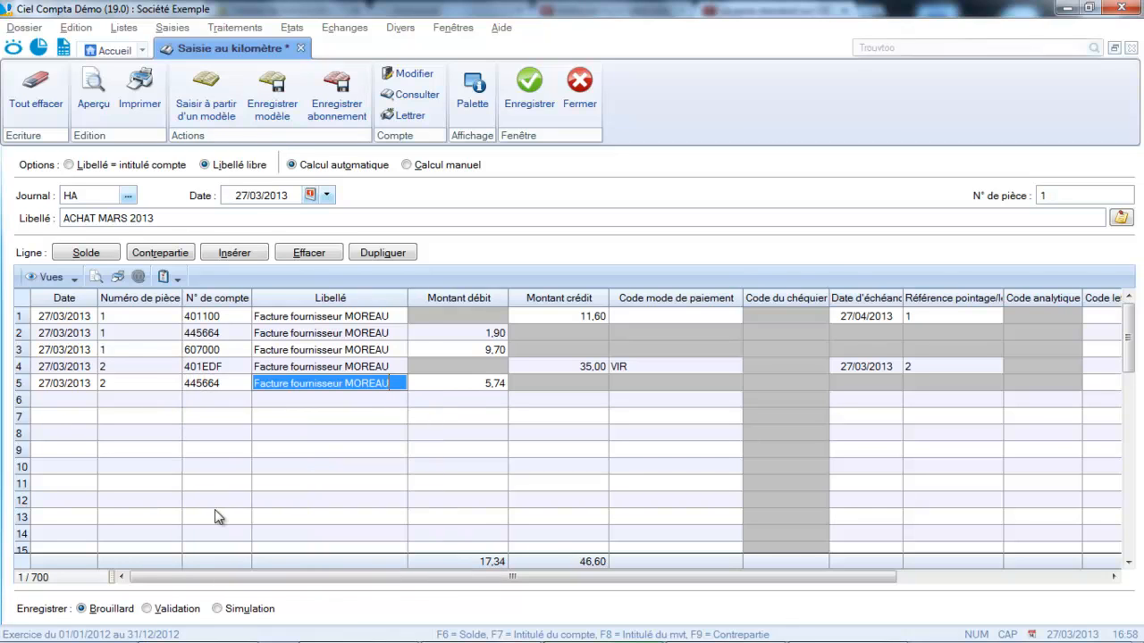
pyautogui.press('Tab')
pyautogui.press('Tab')
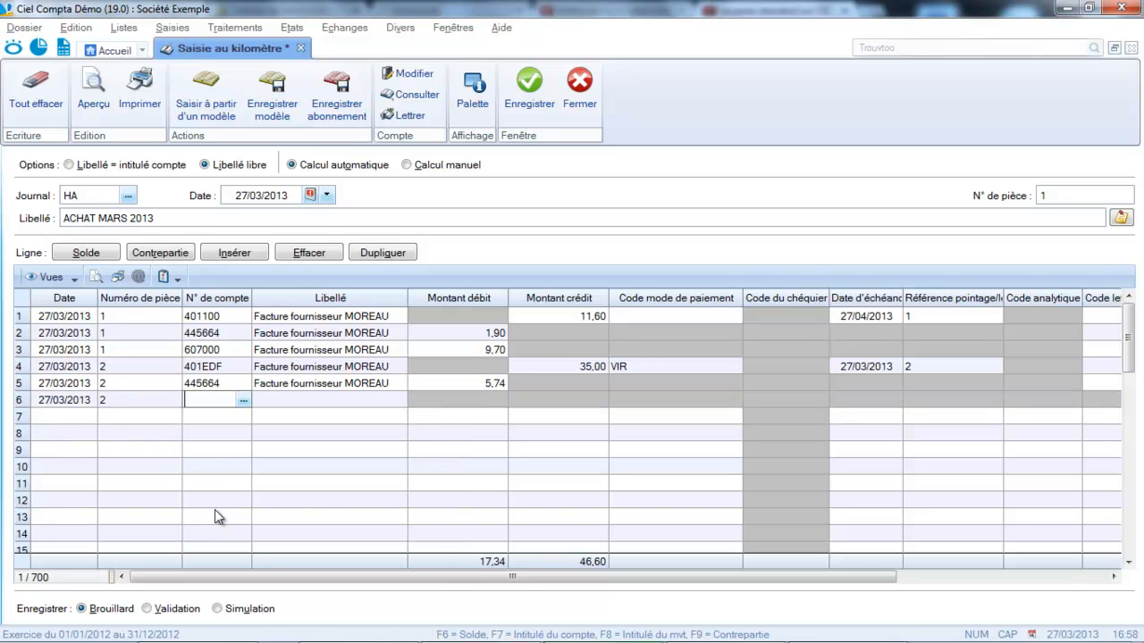
# Add a sixth line on account 606100 (Fournitures non stock. eau, énergie) and balance the EDF invoice with a debit of 29,26.
pyautogui.write('606000')
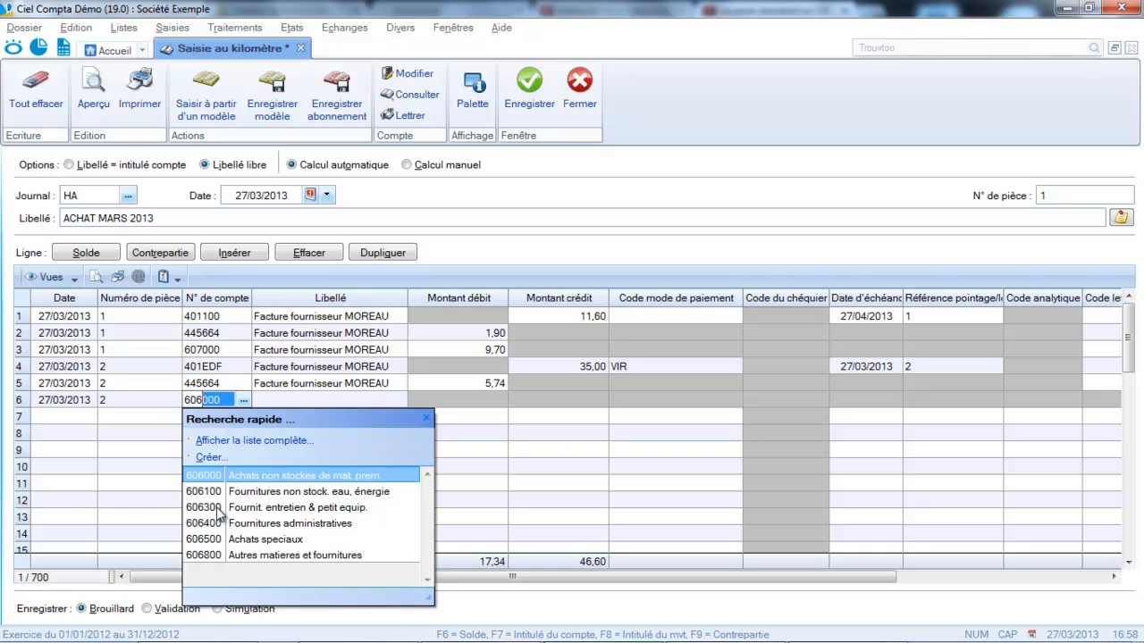
pyautogui.click(214, 493)
pyautogui.press('Tab')
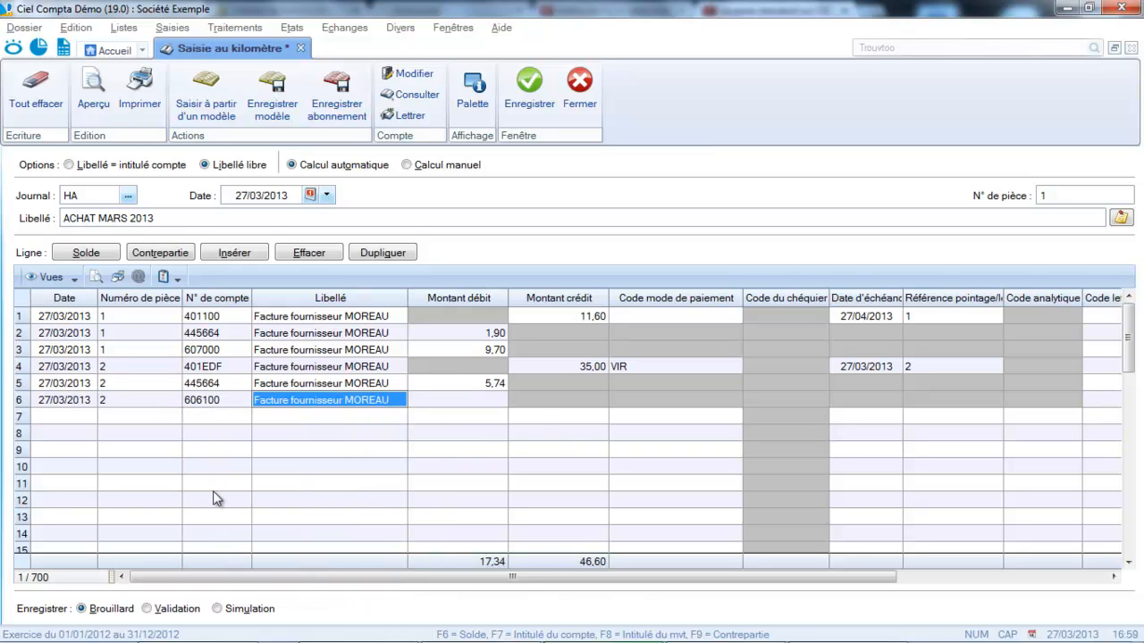
pyautogui.press('Return')
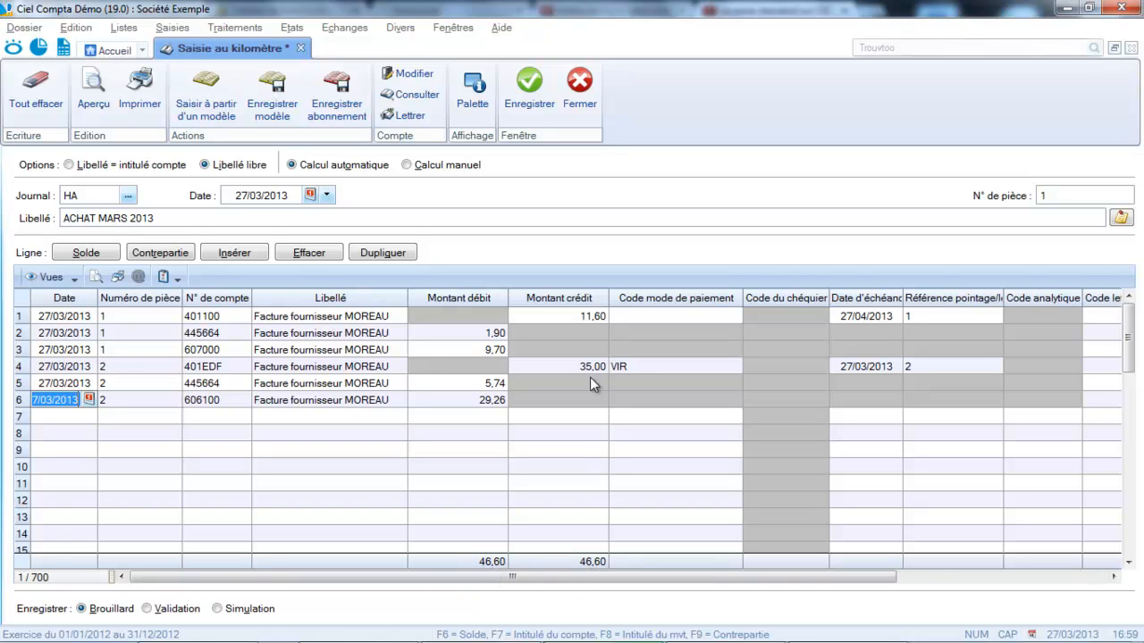
# Save the purchase entry as Brouillard, dismiss the information message and close the Saisie au kilomètre window.
pyautogui.click(540, 93)
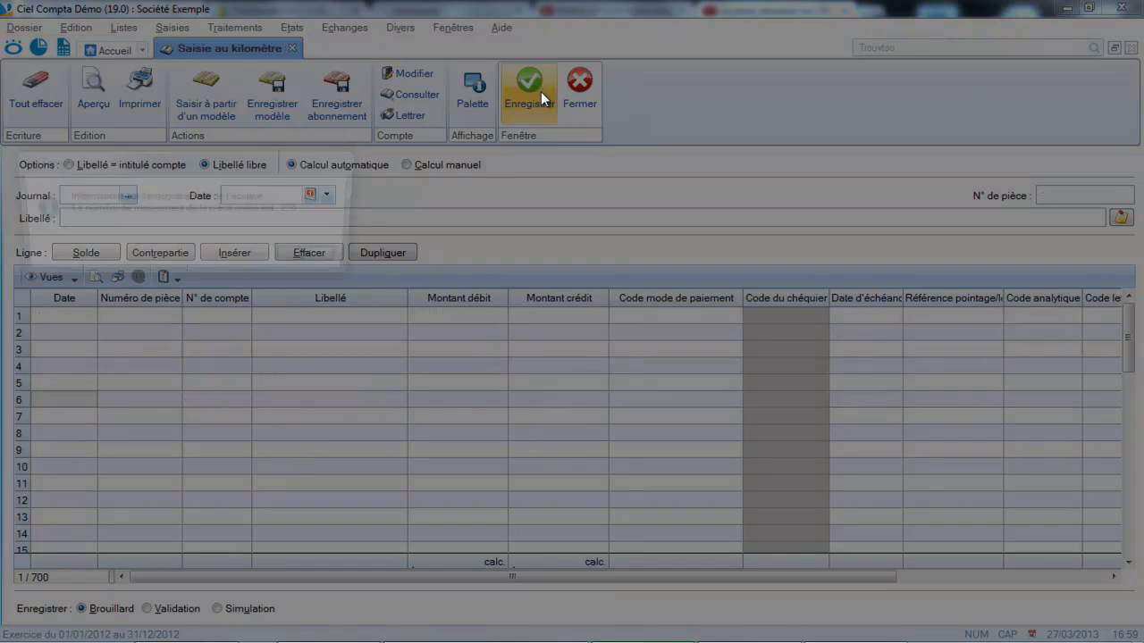
pyautogui.click(300, 261)
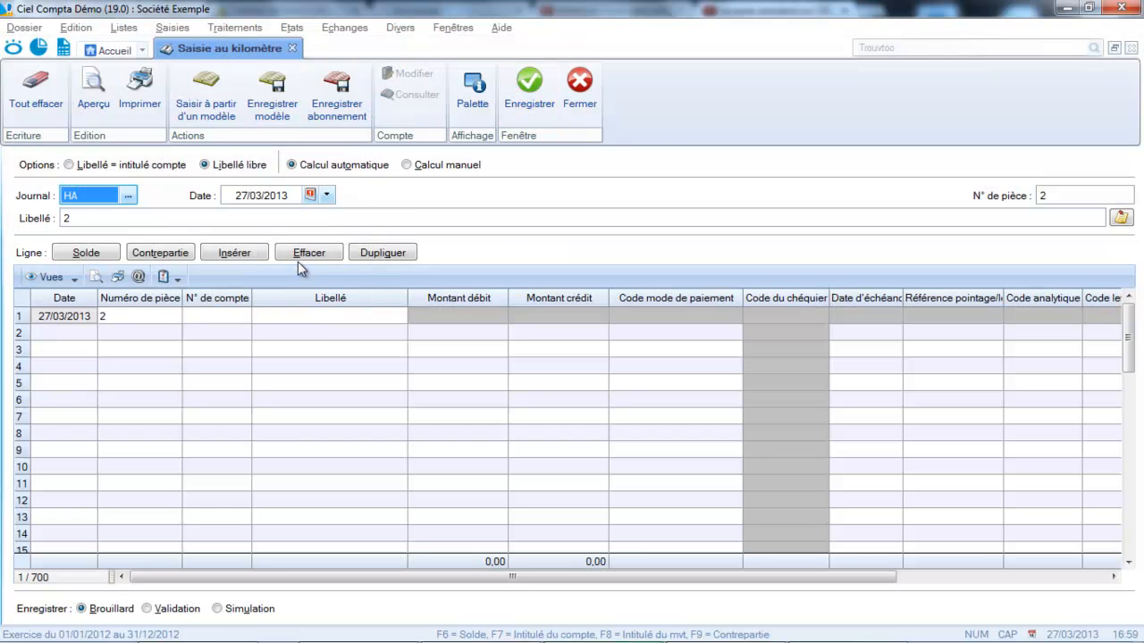
pyautogui.click(581, 104)
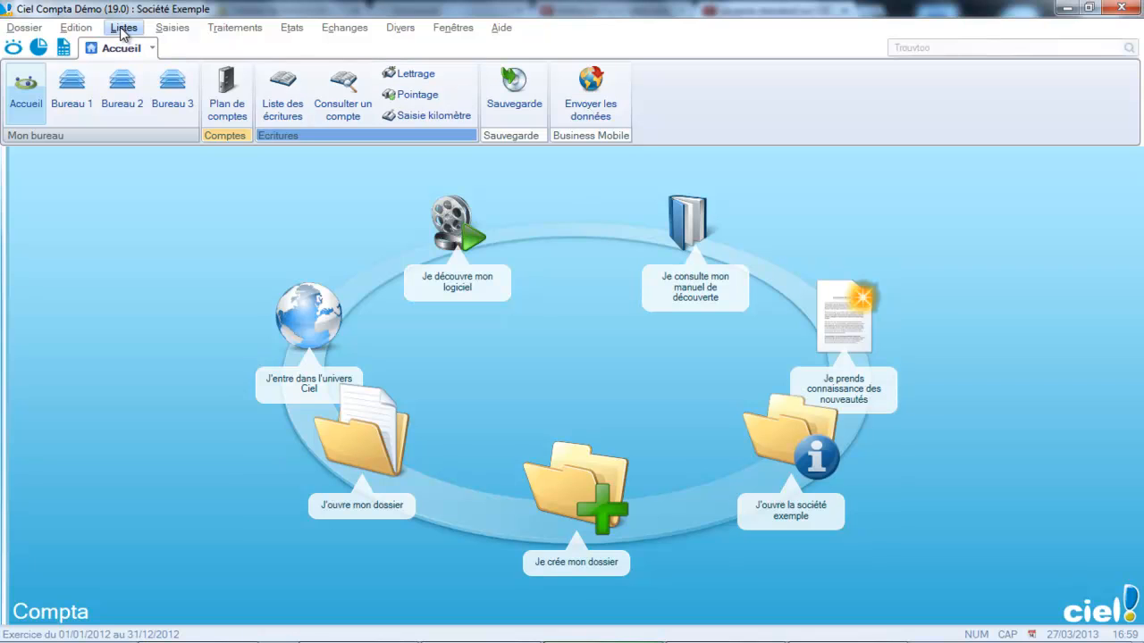
# Open the list of entries and reopen the saved 27/03/2013 HA entry from its 401EDF line.
pyautogui.click(124, 28)
pyautogui.click(134, 48)
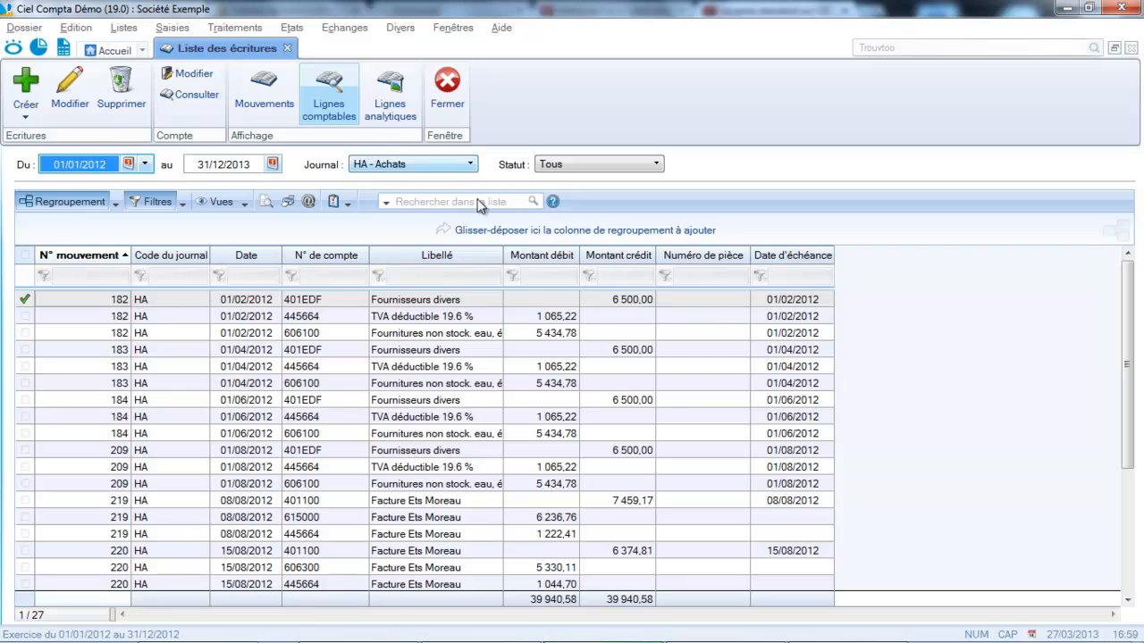
pyautogui.moveTo(1131, 309); pyautogui.dragTo(1141, 461)
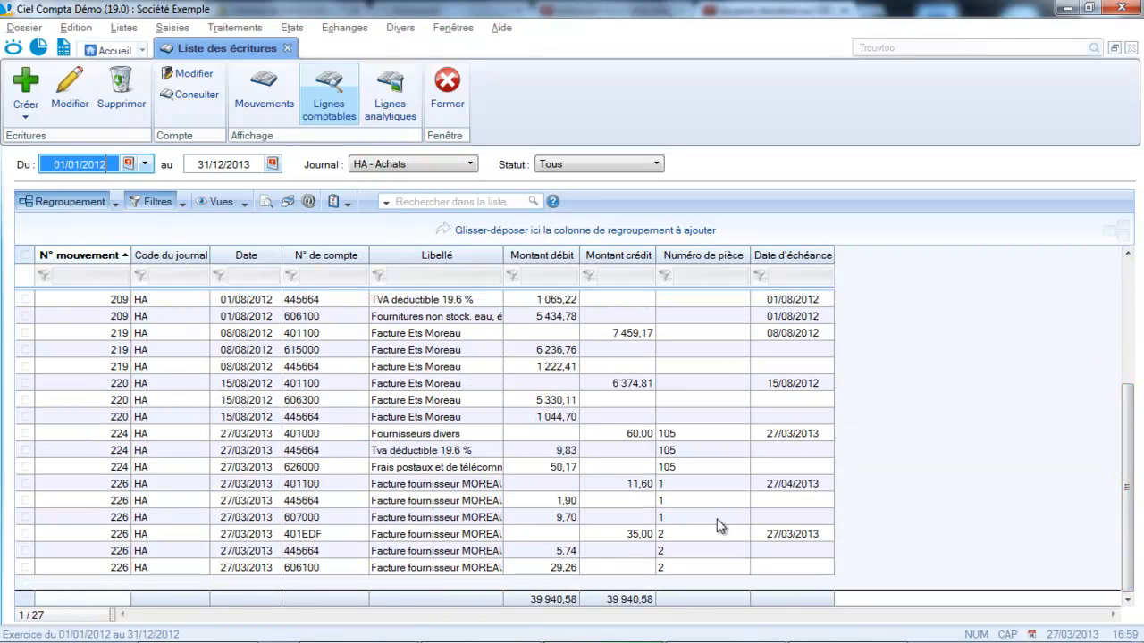
pyautogui.doubleClick(414, 540)
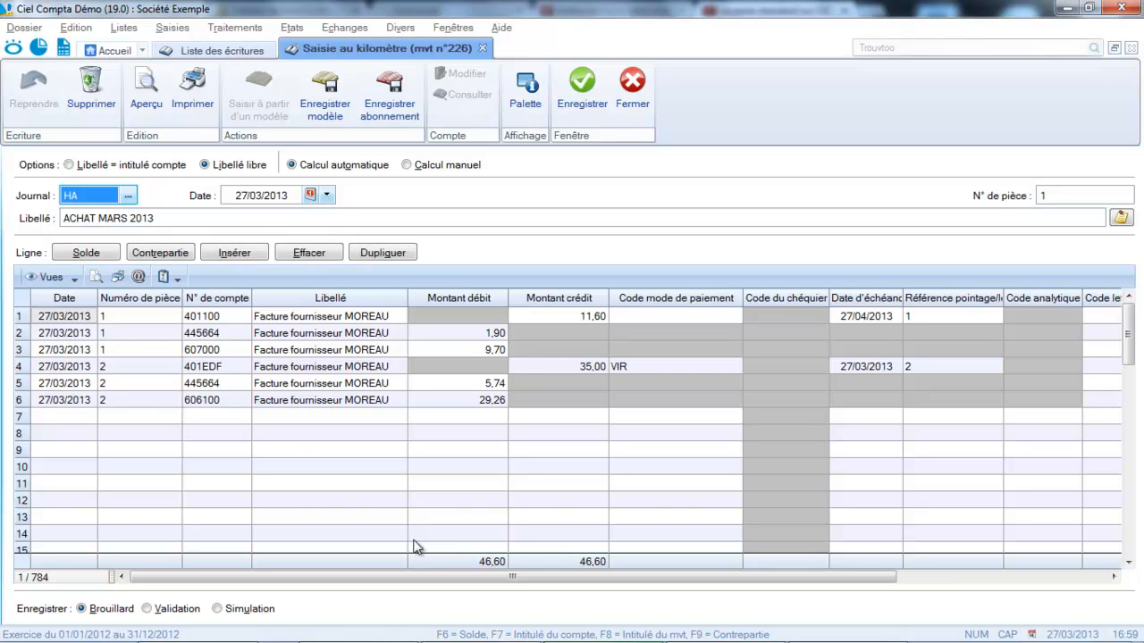
# Start a seventh line dated 27/03/2013 and clear its proposed document number.
pyautogui.click(65, 416)
pyautogui.click(117, 414)
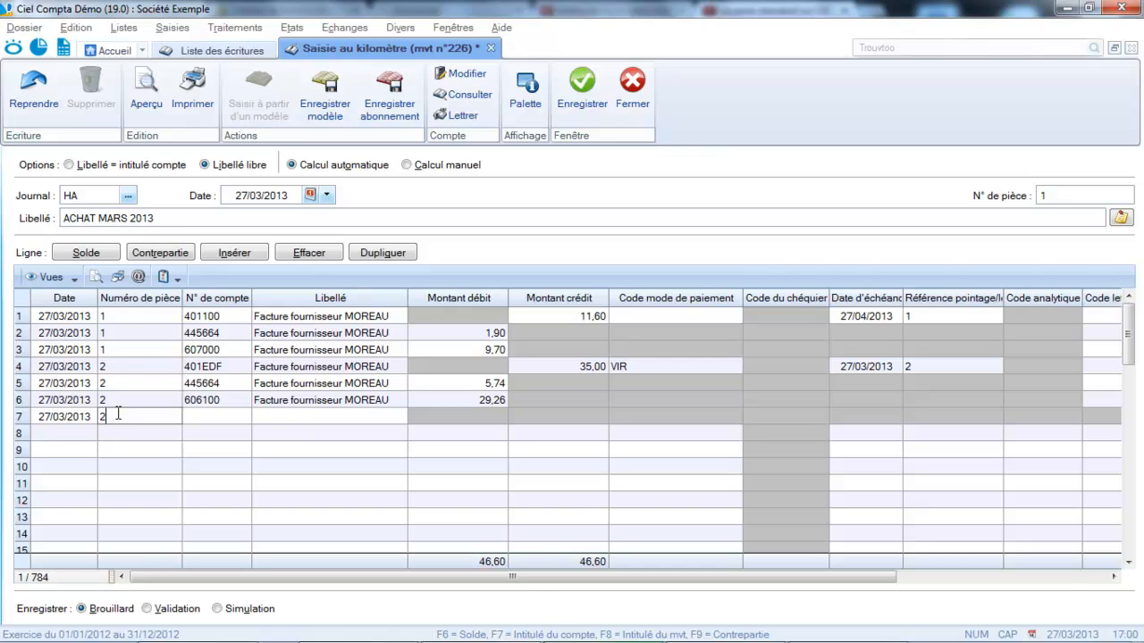
pyautogui.press('BackSpace')
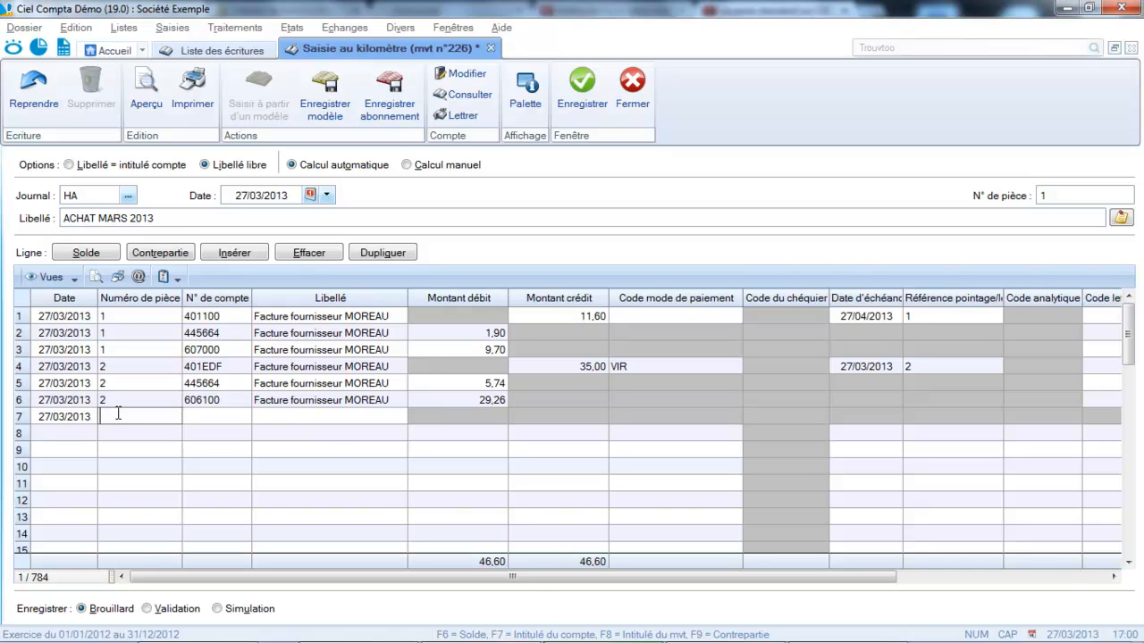